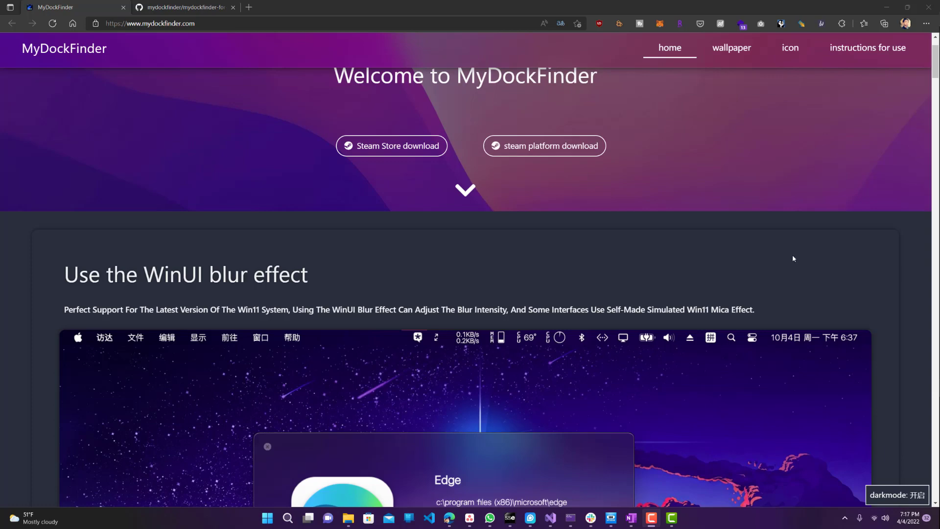
Scroll through the page, then open and browse the MyDockFinder Steam store page.
scroll(793, 255, down, 5)
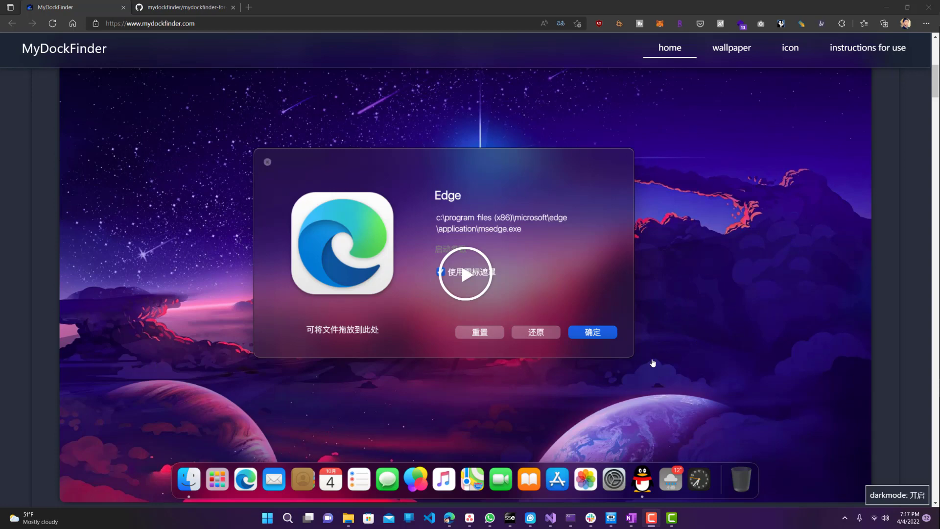
scroll(656, 363, down, 2)
scroll(503, 211, up, 2)
scroll(185, 263, up, 2)
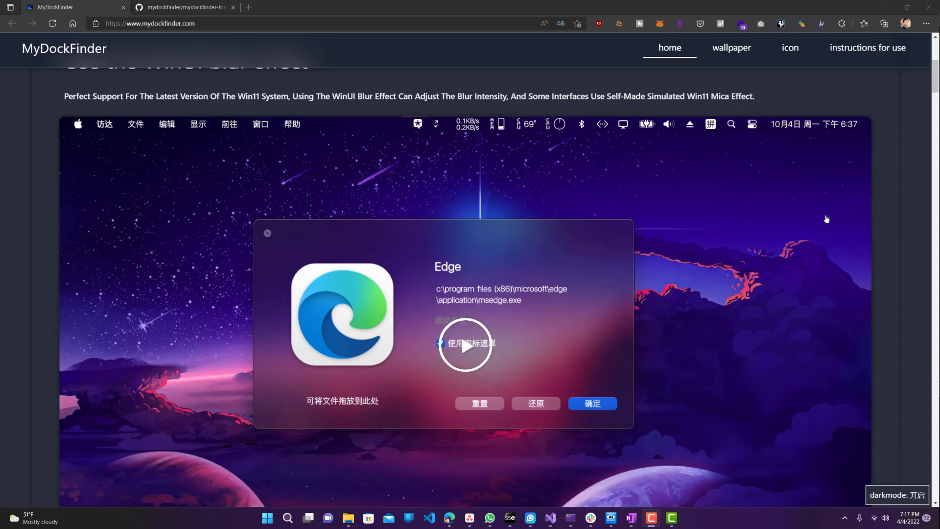
scroll(824, 219, down, 4)
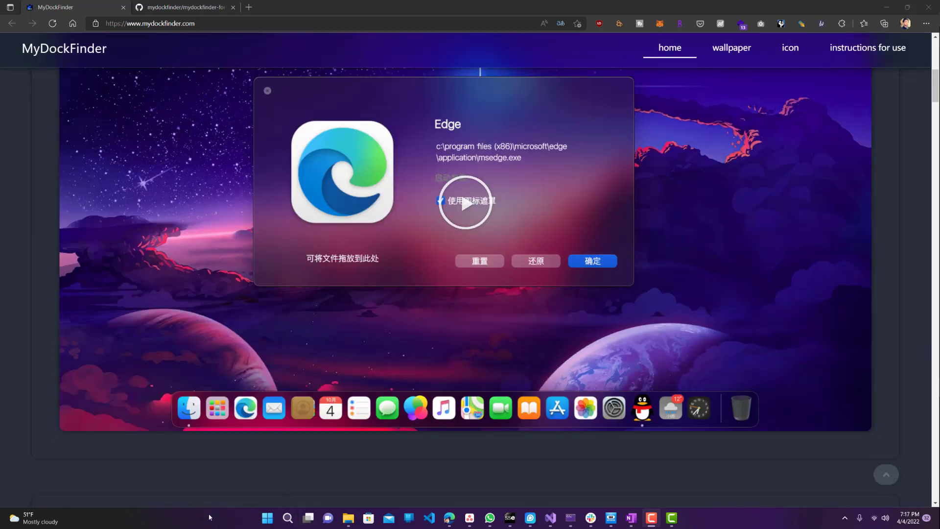
scroll(698, 341, down, 12)
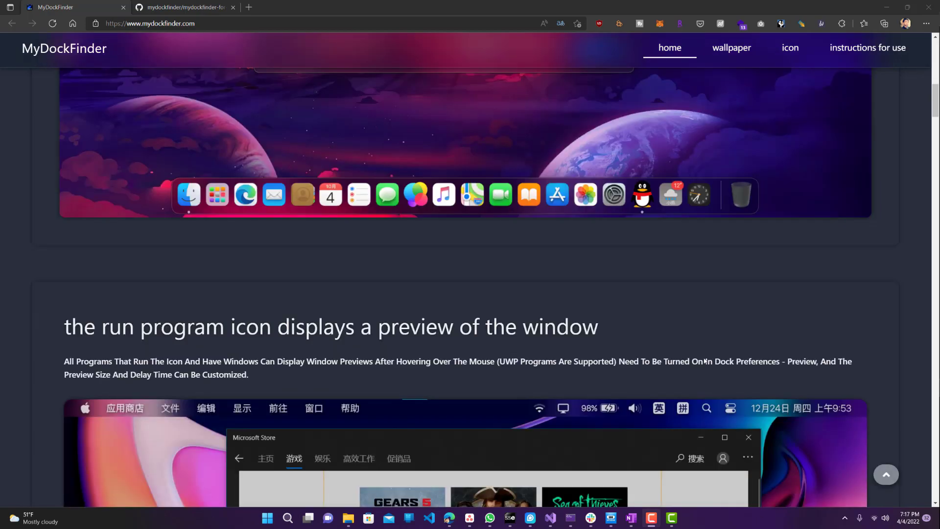
scroll(686, 336, down, 4)
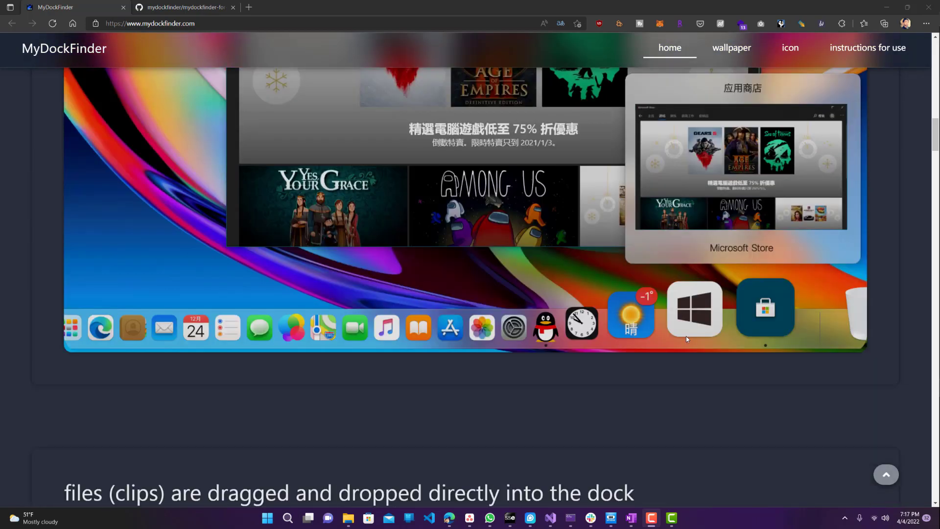
scroll(686, 336, up, 15)
scroll(637, 328, up, 10)
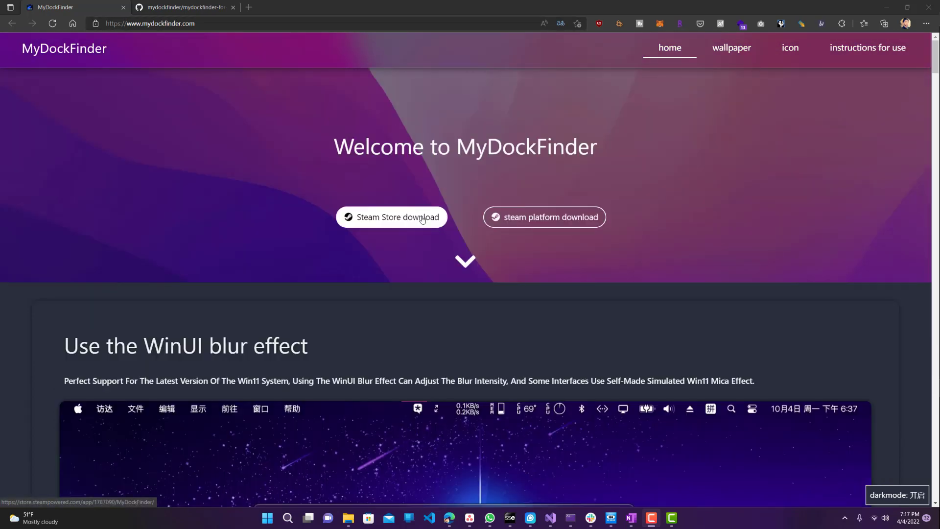
scroll(543, 319, down, 6)
scroll(543, 319, up, 6)
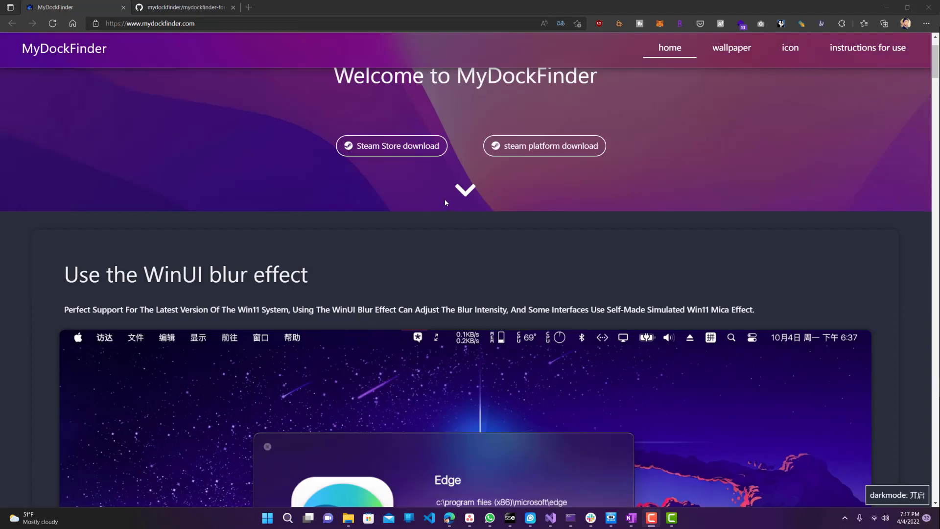
click(441, 146)
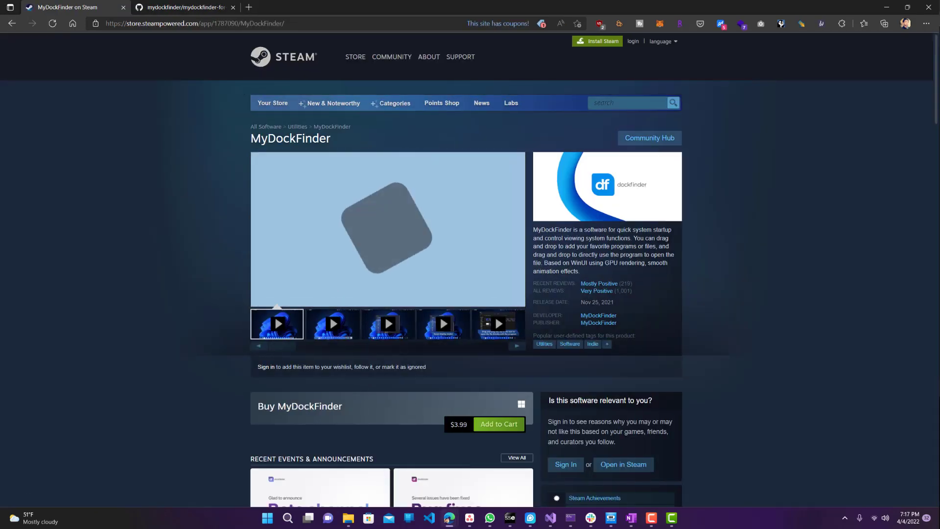
scroll(267, 304, down, 2)
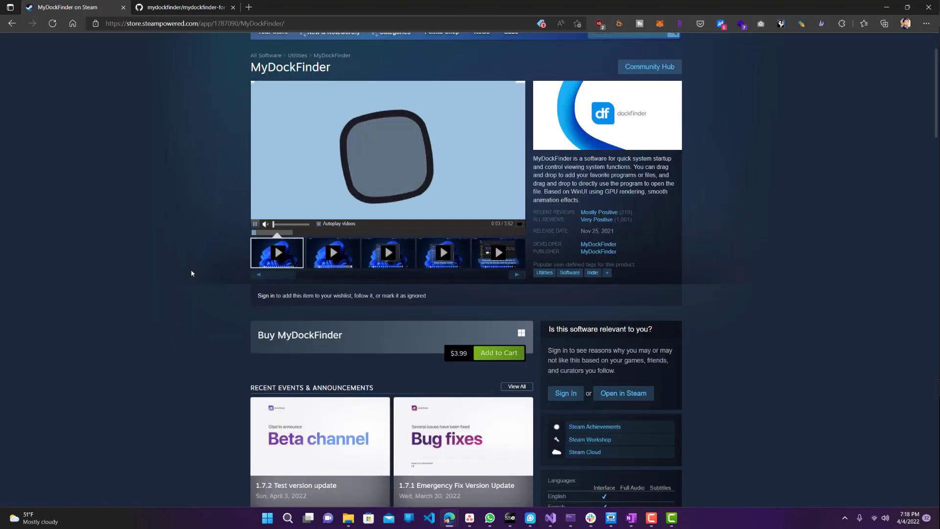
scroll(189, 272, down, 3)
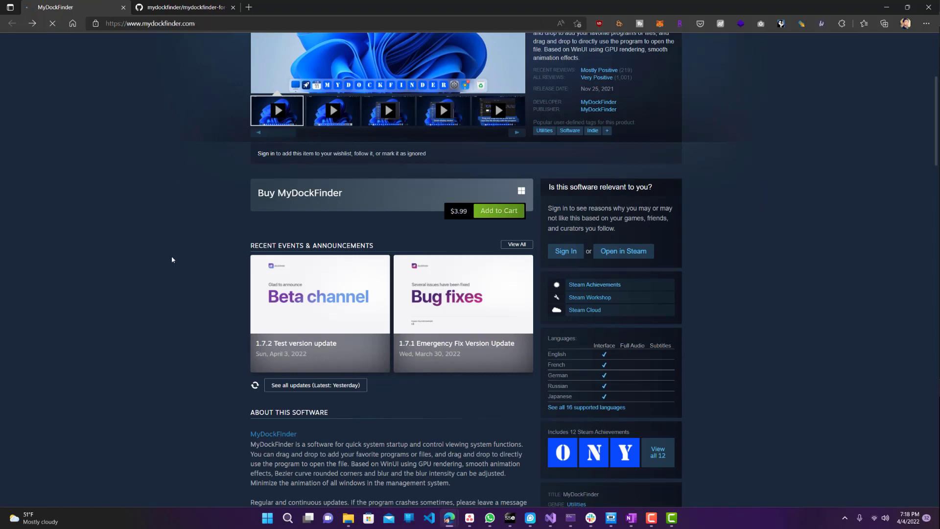
Switch to the GitHub repository and view its empty releases page.
key(ctrl+Tab)
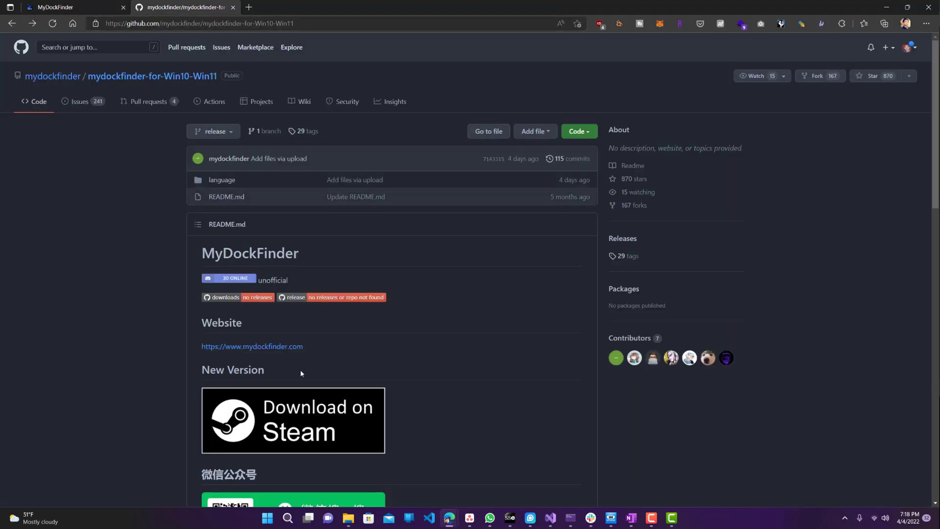
scroll(259, 378, down, 7)
drag(265, 336, 430, 337)
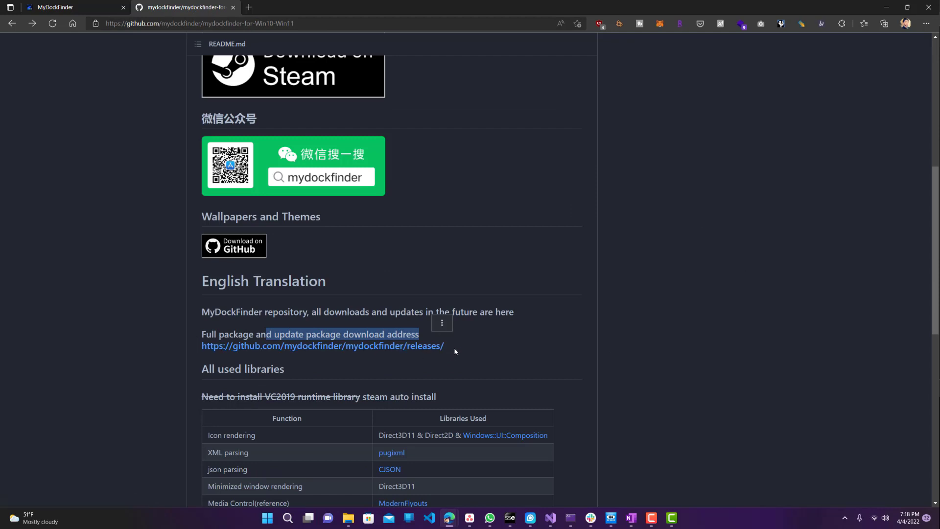
drag(251, 370, 201, 370)
click(218, 369)
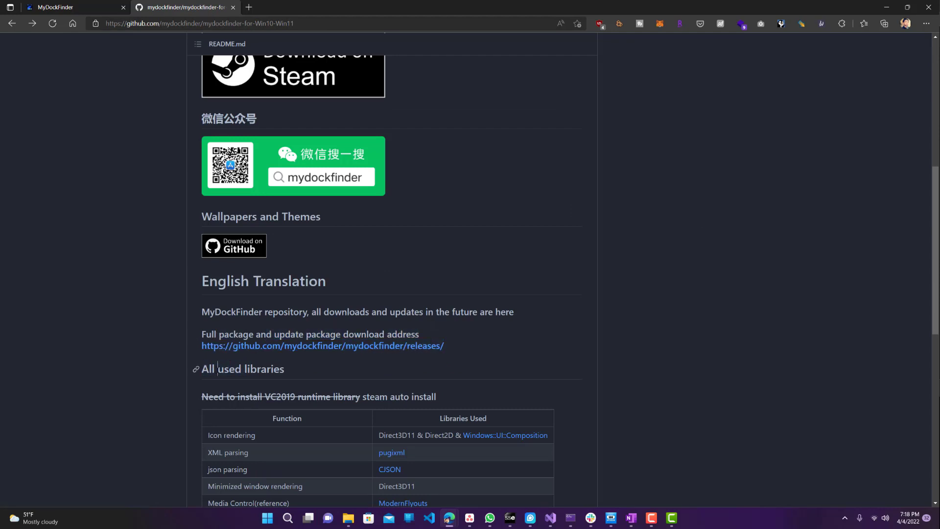
click(319, 346)
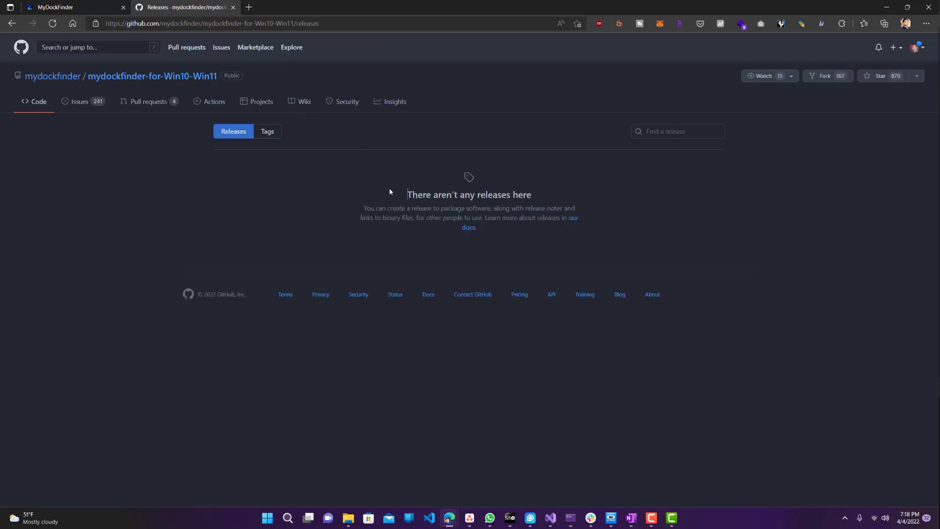
drag(390, 192, 507, 278)
click(468, 252)
drag(486, 235, 371, 196)
Go back to the README and review the Full package download address line.
key(alt+Left)
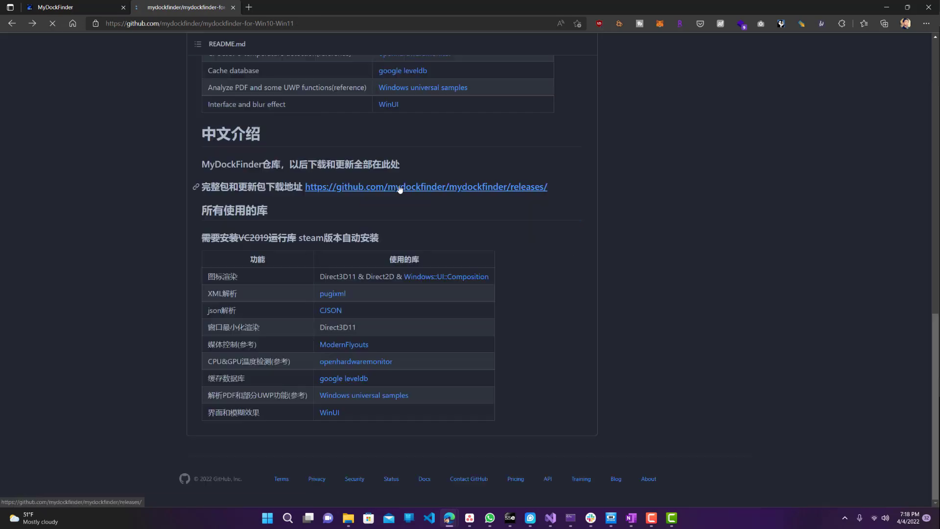
scroll(384, 201, up, 10)
scroll(236, 280, down, 1)
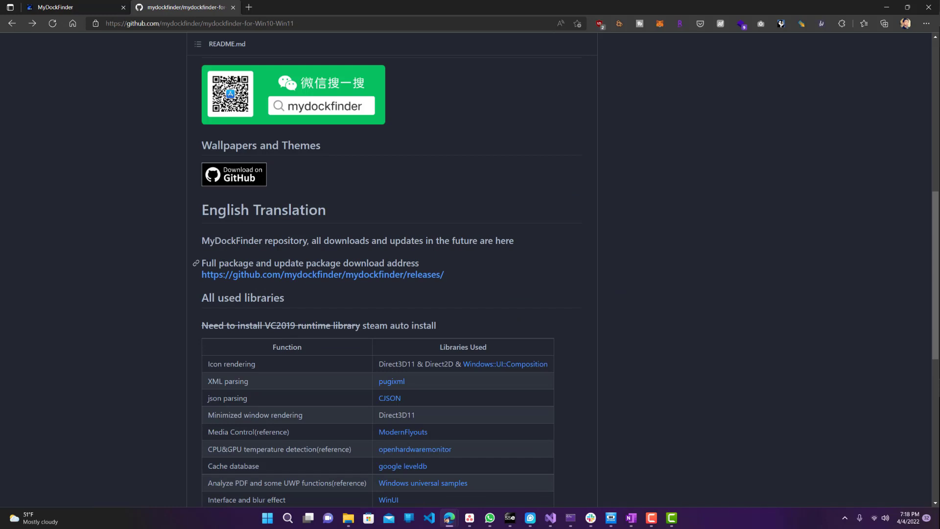
drag(206, 264, 420, 263)
click(435, 243)
scroll(469, 250, down, 4)
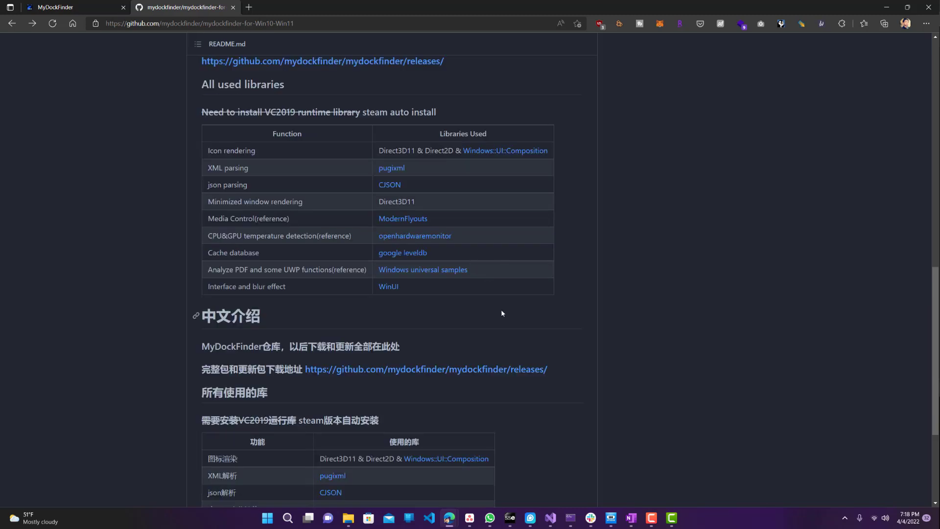
scroll(462, 273, up, 3)
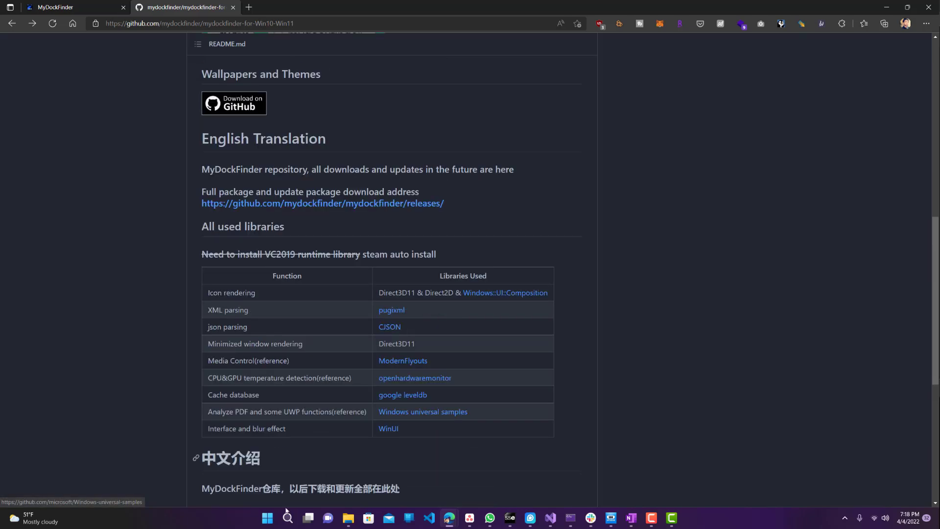
Bring up the MyDock folder and launch Mydock.exe.
click(348, 518)
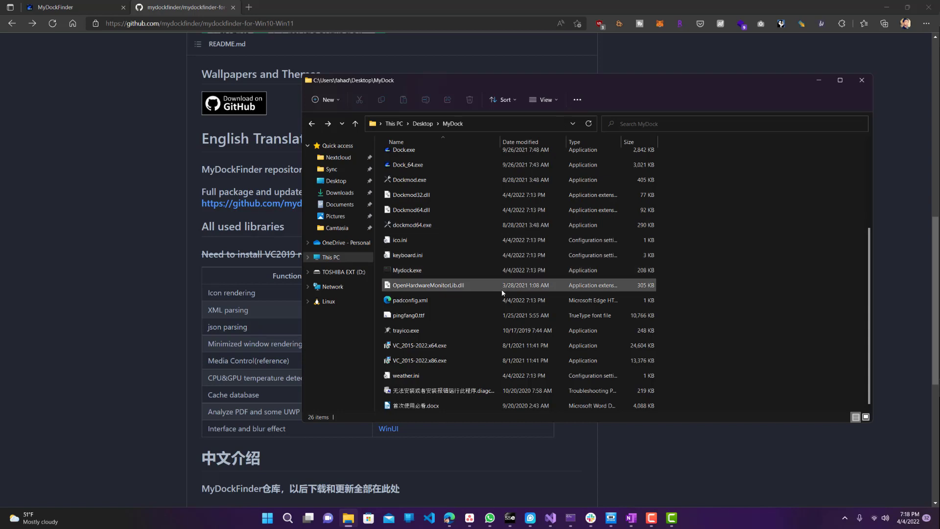
scroll(502, 289, up, 3)
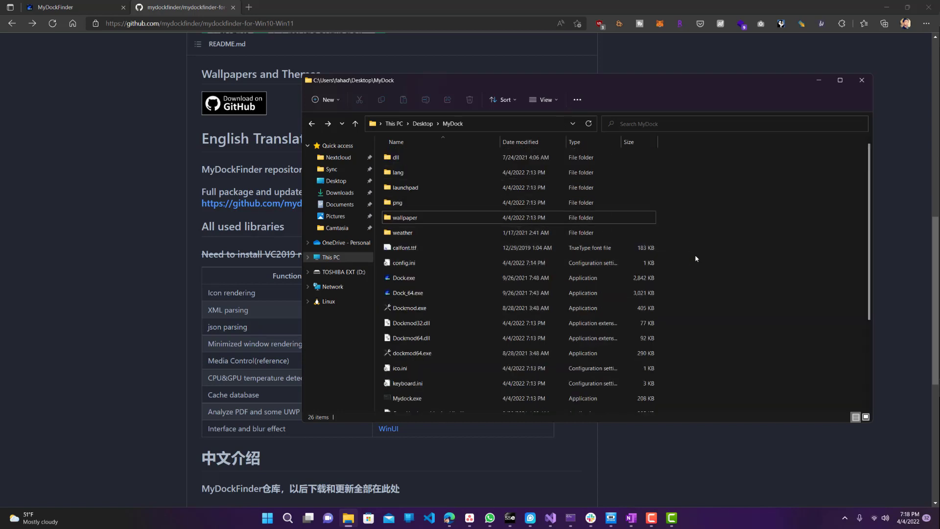
scroll(635, 343, down, 2)
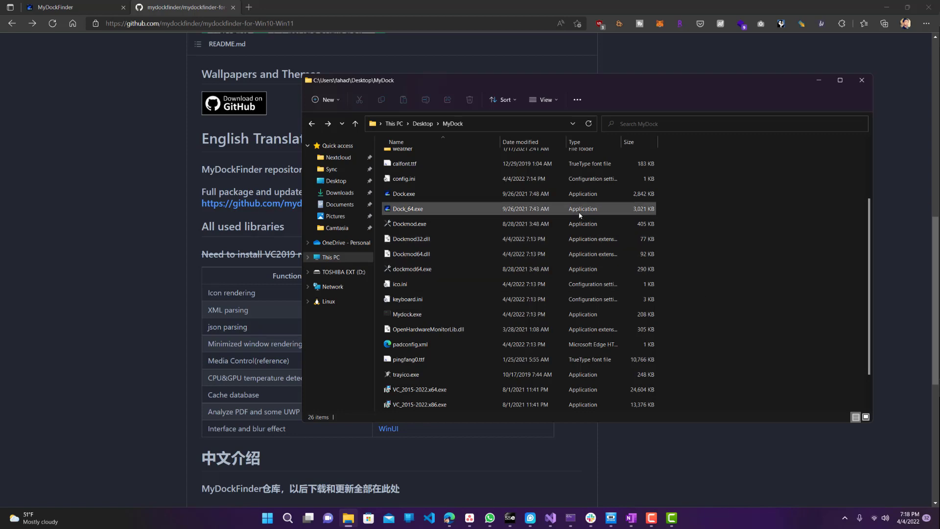
click(402, 315)
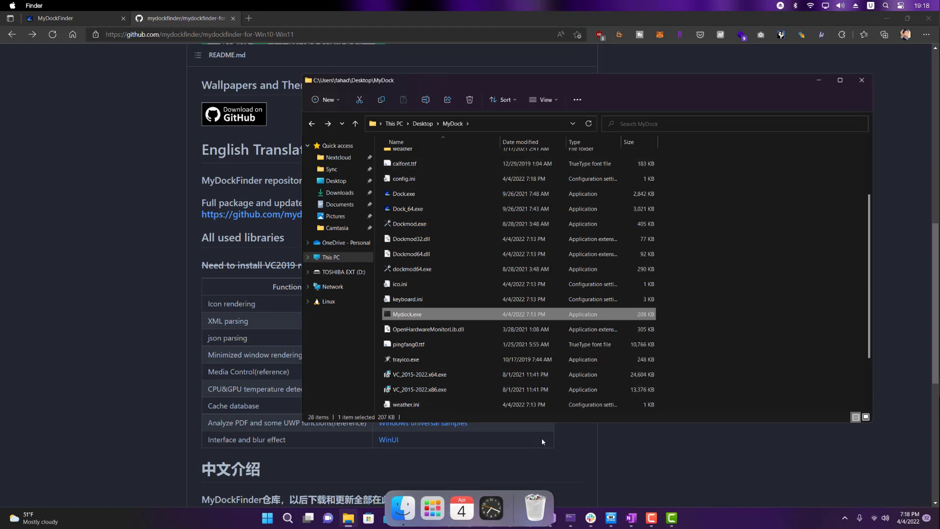
Open and close the new menu bar's system menu and Finder menu.
click(14, 6)
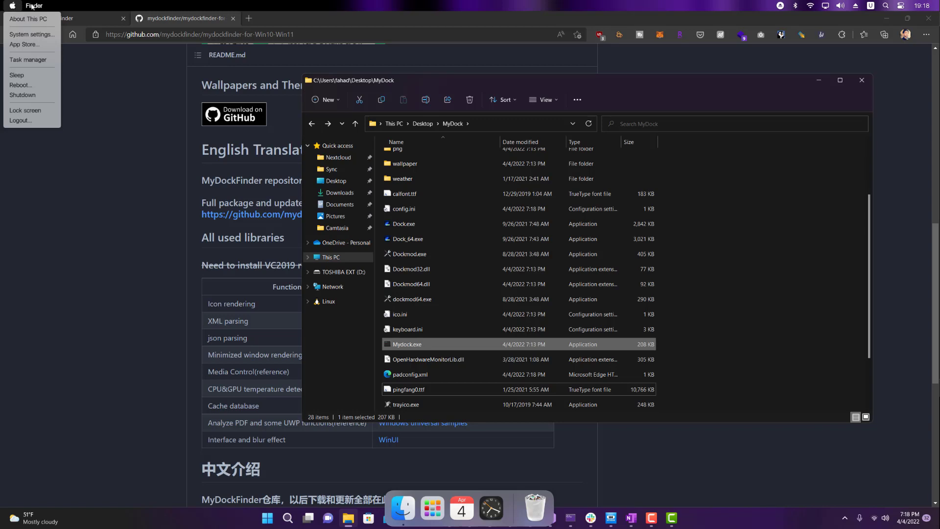
click(32, 6)
click(35, 6)
click(158, 7)
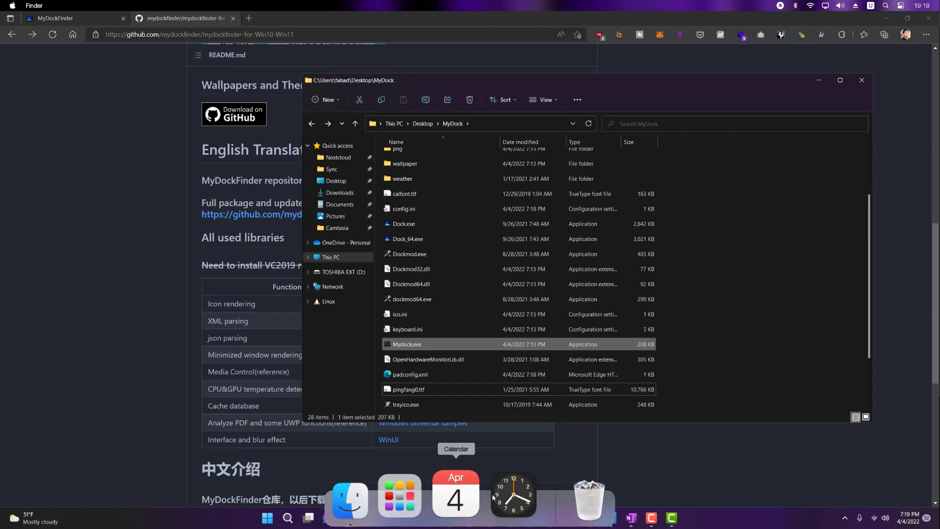
Switch to the MyDockFinder home page in Edge and translate it into English.
click(83, 21)
click(83, 21)
scroll(563, 309, down, 4)
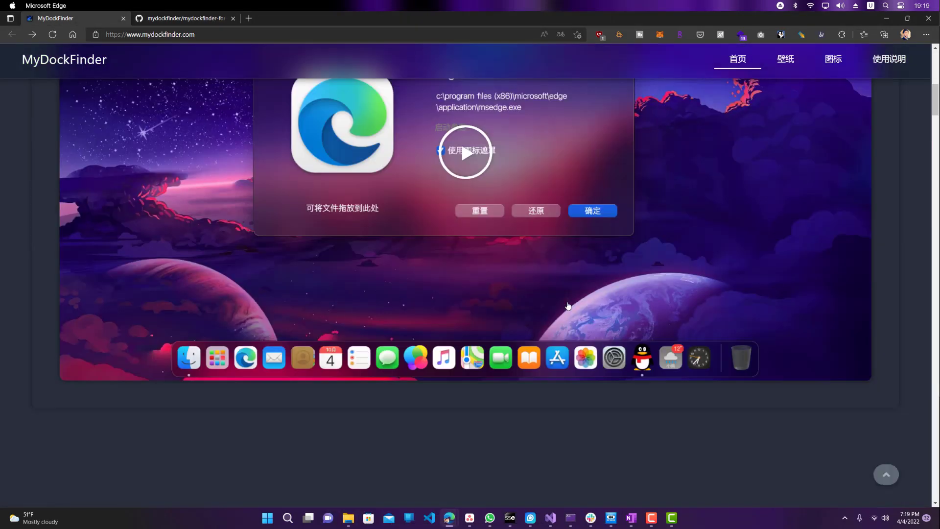
scroll(475, 450, down, 4)
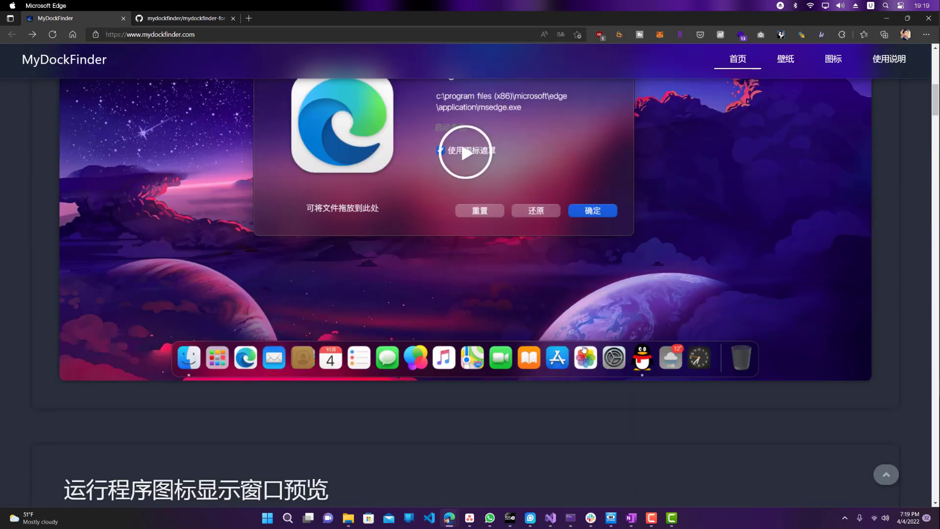
click(557, 37)
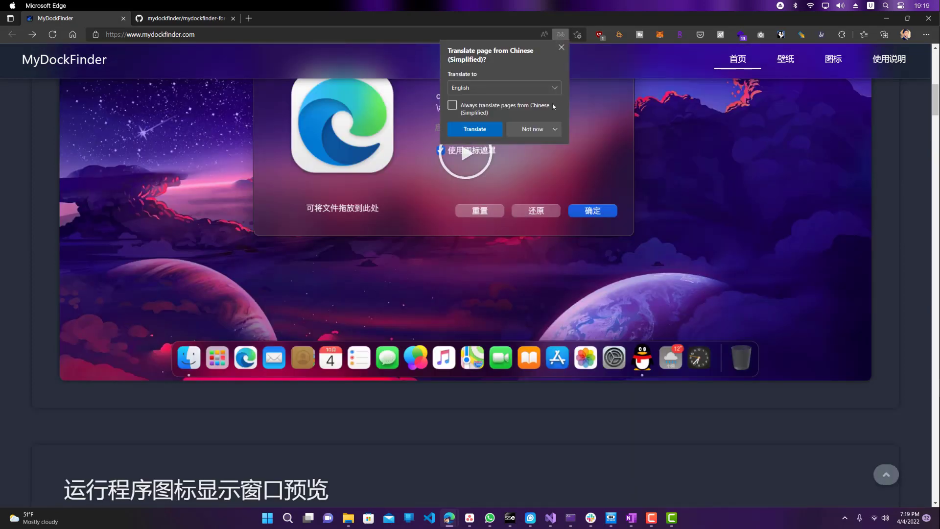
click(474, 130)
Scroll through the feature demo, then minimize Edge to the desktop.
scroll(542, 307, up, 8)
scroll(478, 251, down, 10)
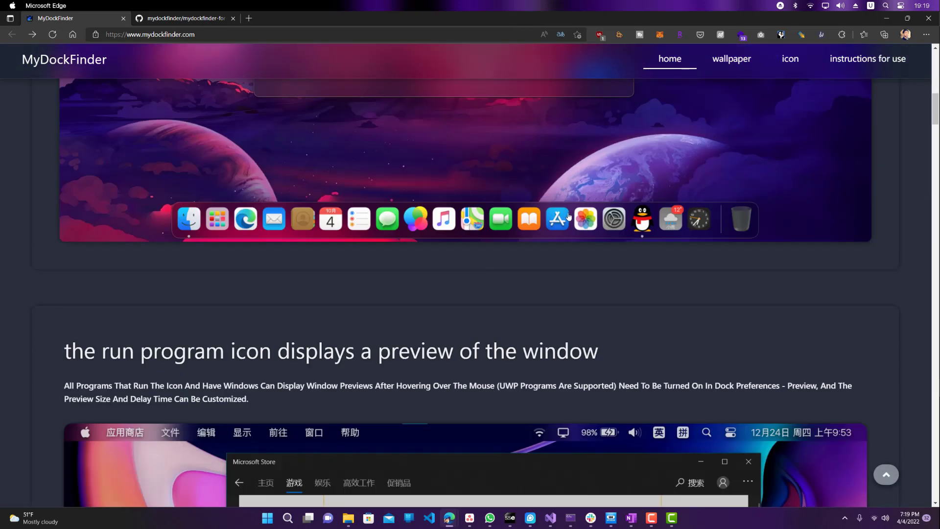
scroll(524, 166, down, 4)
scroll(524, 167, down, 15)
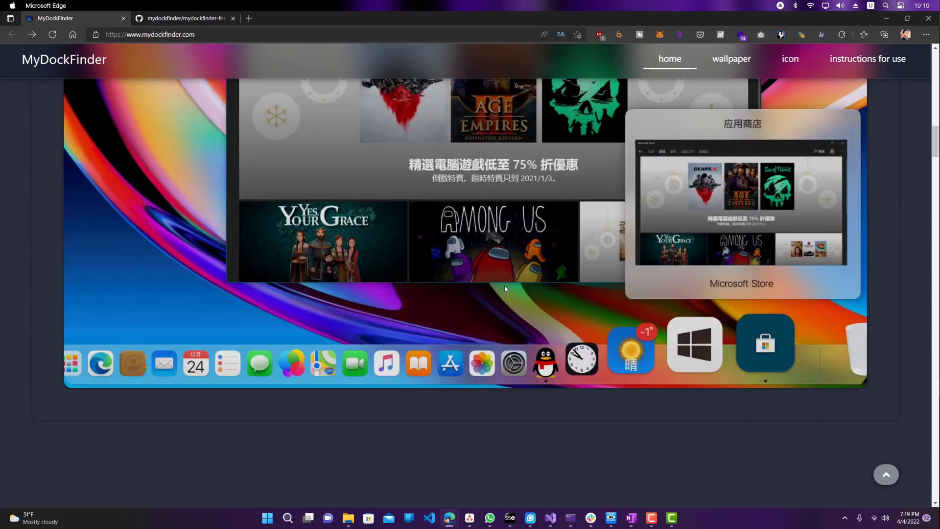
scroll(456, 274, down, 4)
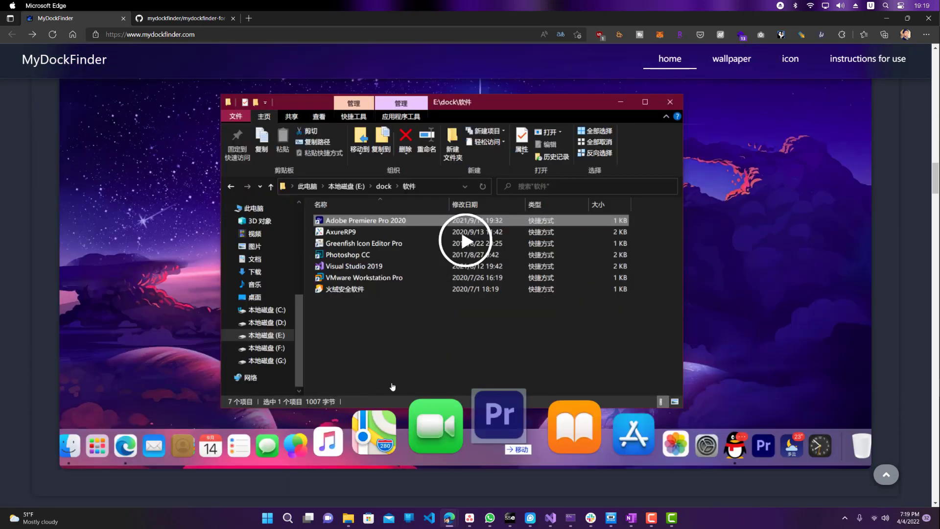
scroll(460, 228, up, 4)
scroll(550, 376, down, 1)
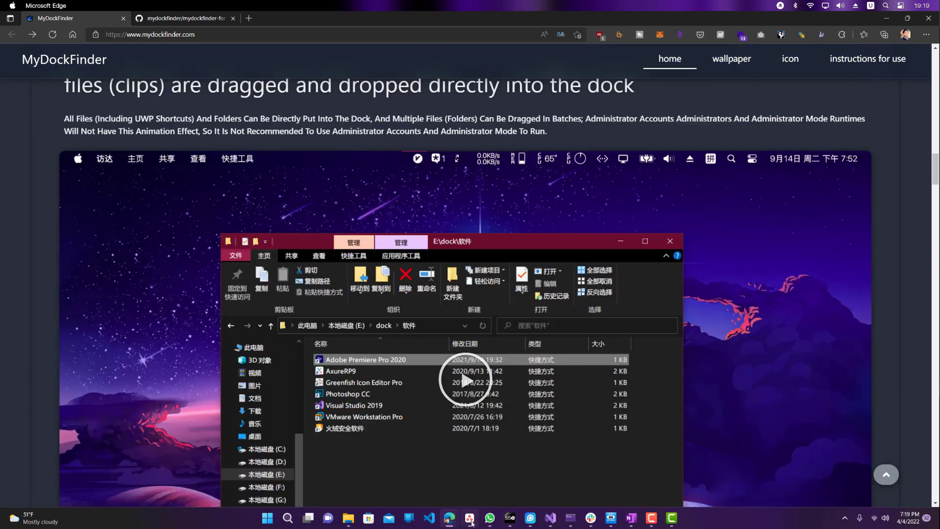
click(888, 18)
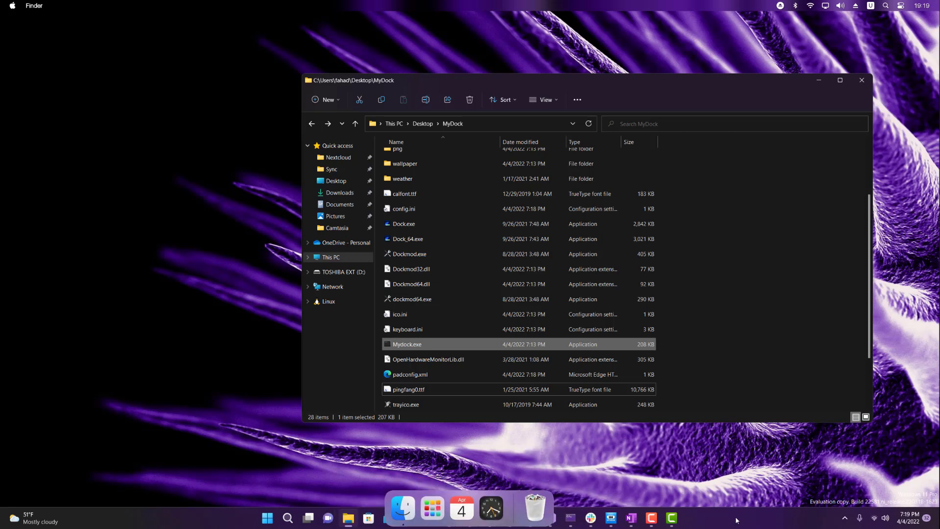
Choose Hide taskbar from the dock's right-click menu, then reopen that menu.
right_click(510, 501)
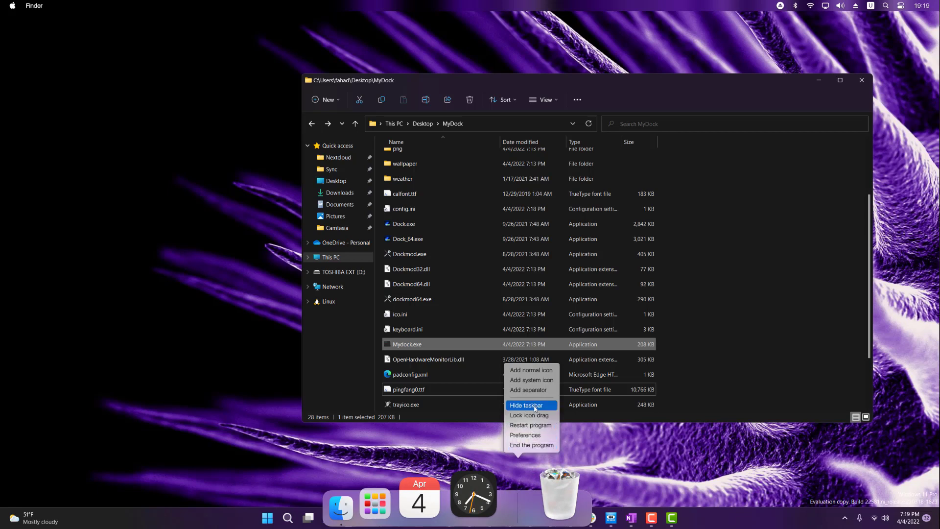
click(535, 406)
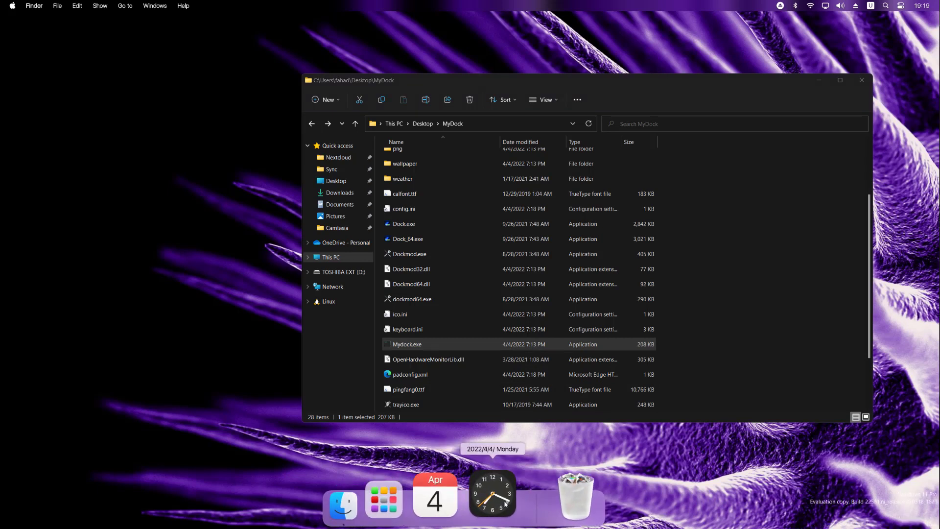
right_click(515, 501)
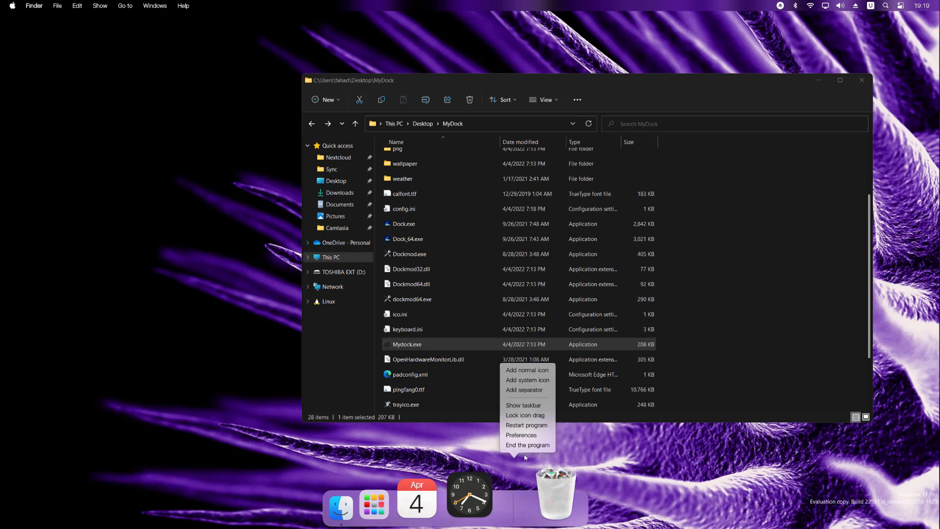
click(530, 440)
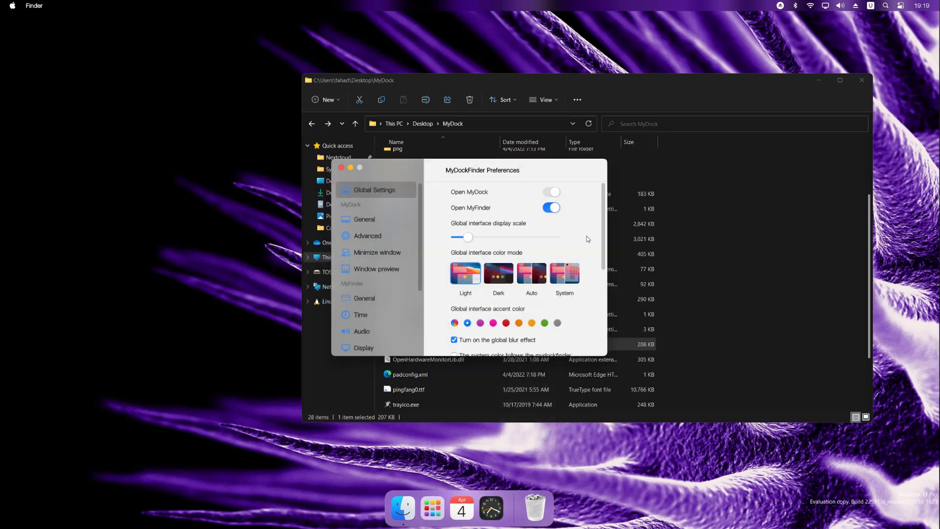
scroll(392, 235, down, 3)
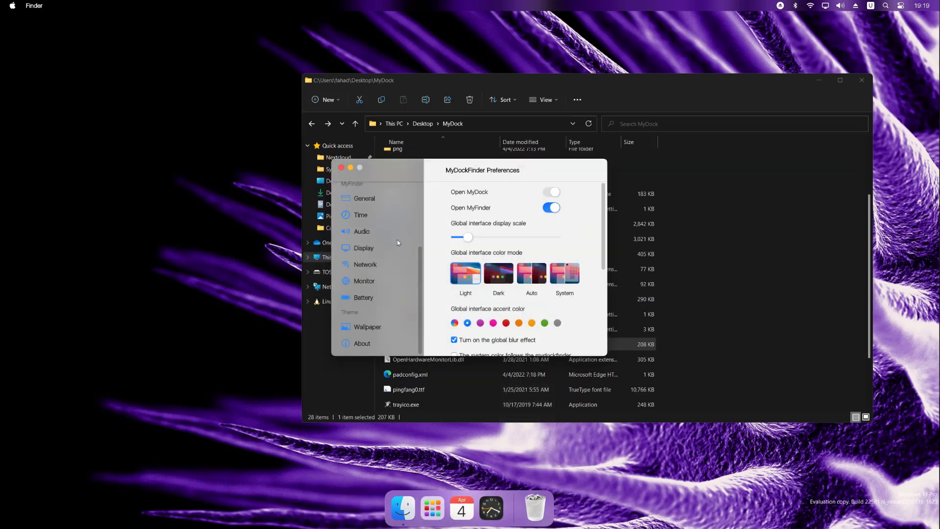
scroll(401, 230, up, 3)
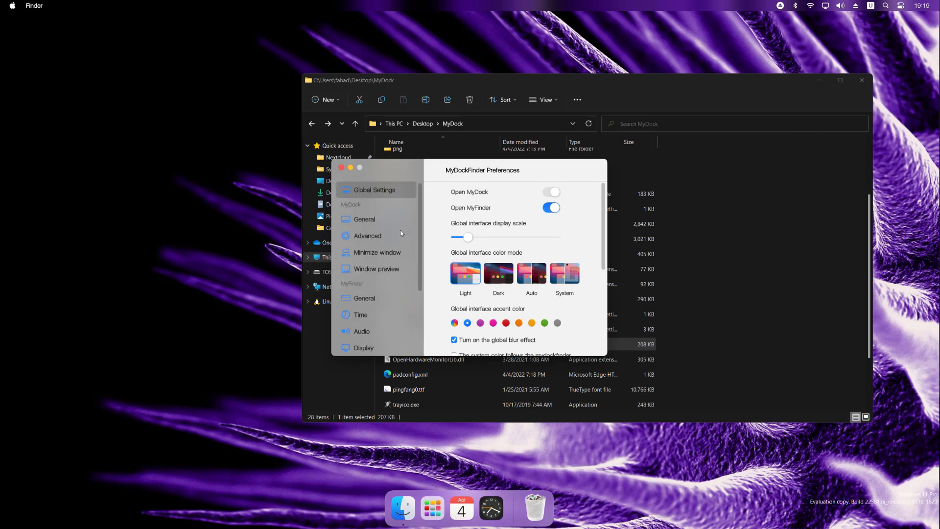
scroll(441, 240, down, 5)
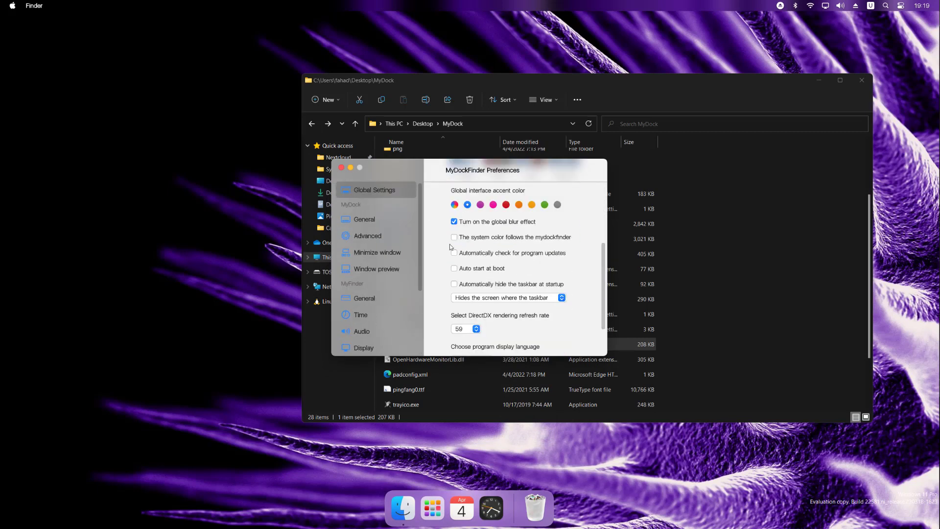
scroll(446, 245, up, 5)
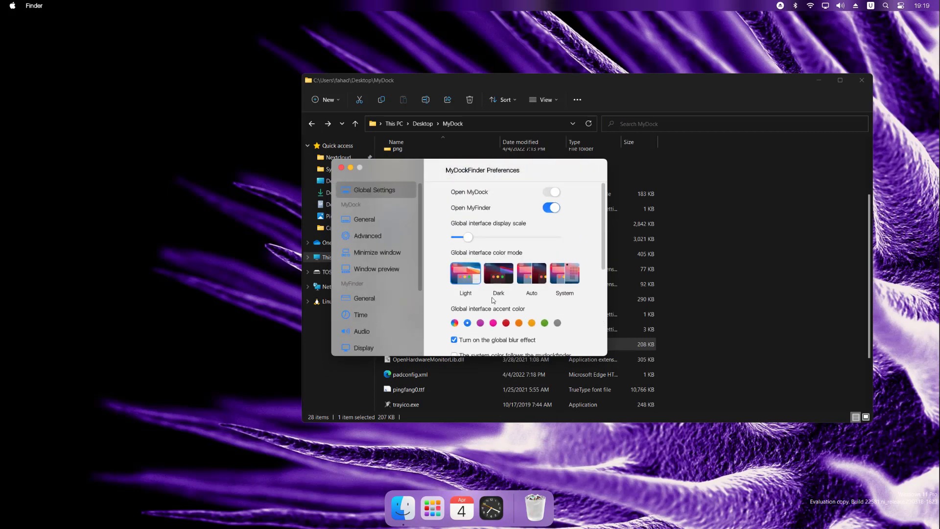
click(492, 295)
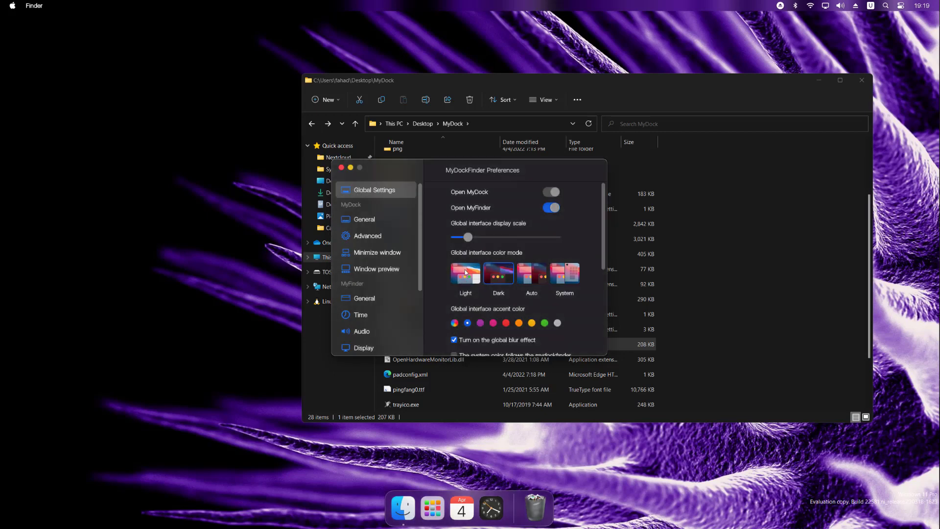
click(466, 274)
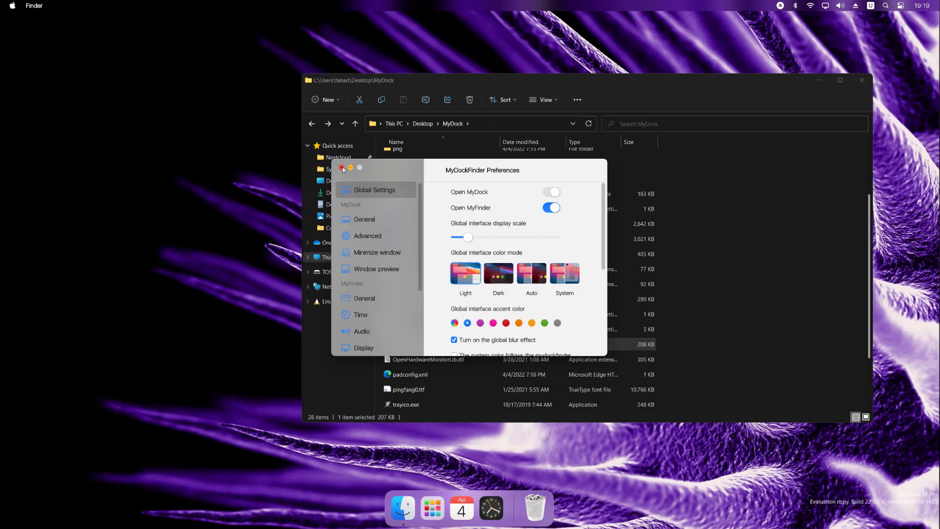
click(342, 167)
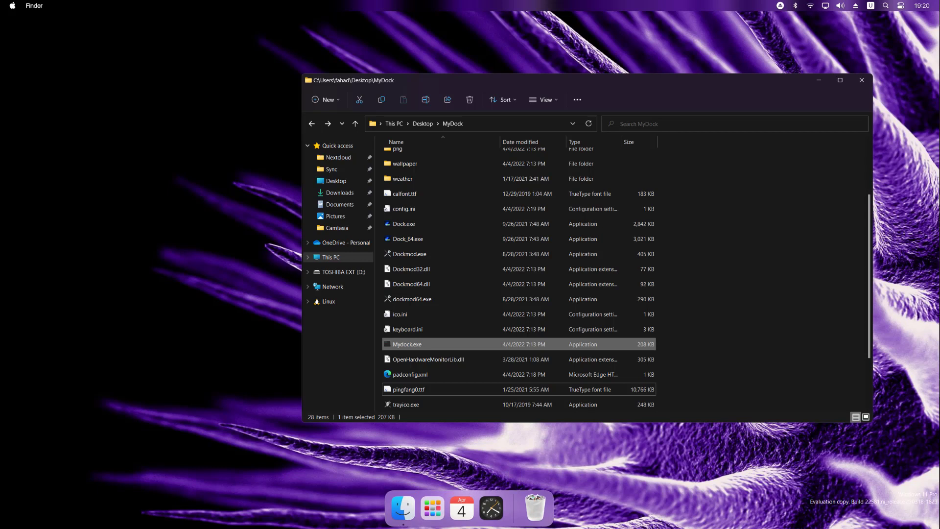
right_click(516, 495)
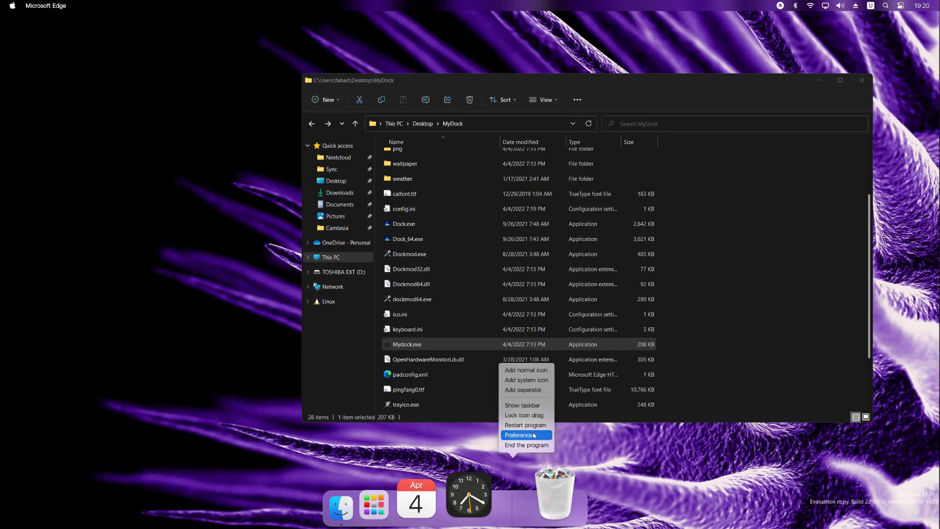
Open MyDockFinder Preferences and raise the global display scale to 150%.
click(527, 435)
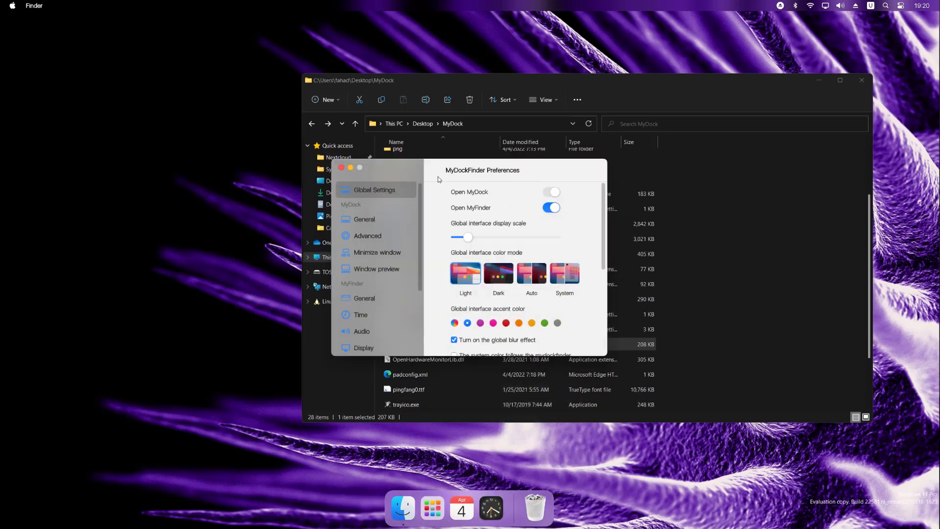
drag(438, 176, 487, 160)
scroll(431, 233, down, 5)
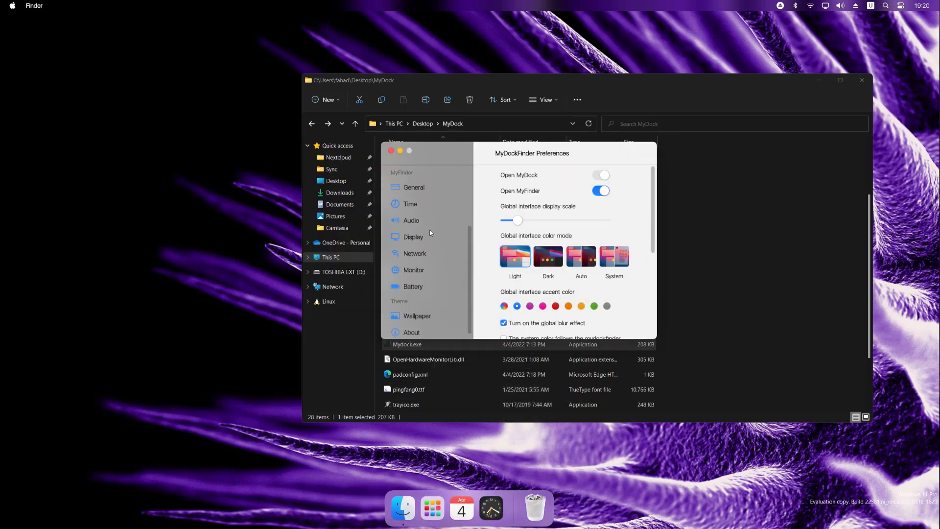
scroll(430, 233, up, 5)
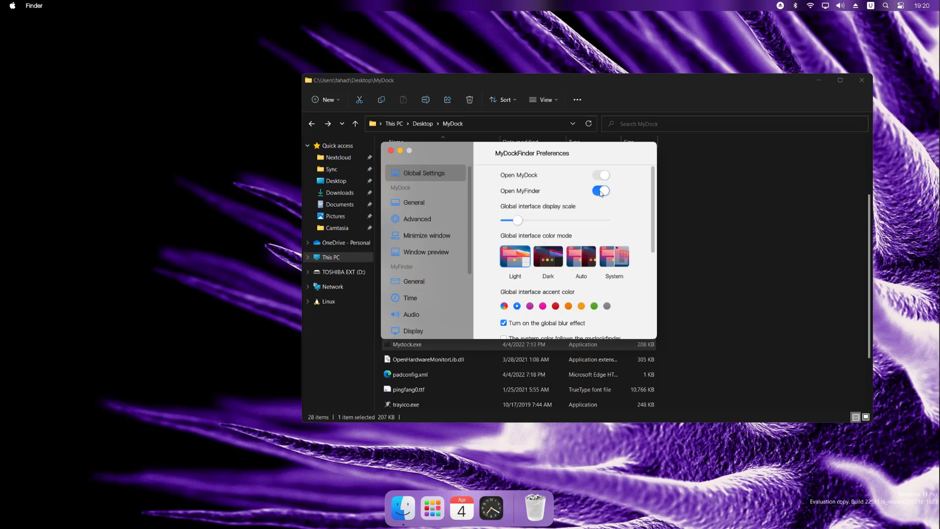
drag(529, 224, 537, 224)
scroll(505, 259, down, 3)
scroll(506, 250, up, 2)
scroll(506, 238, down, 5)
scroll(507, 238, down, 1)
In MyDock General, shrink icon and zoomed sizes, adjust spacing, raise dock distance to about 53.
click(423, 202)
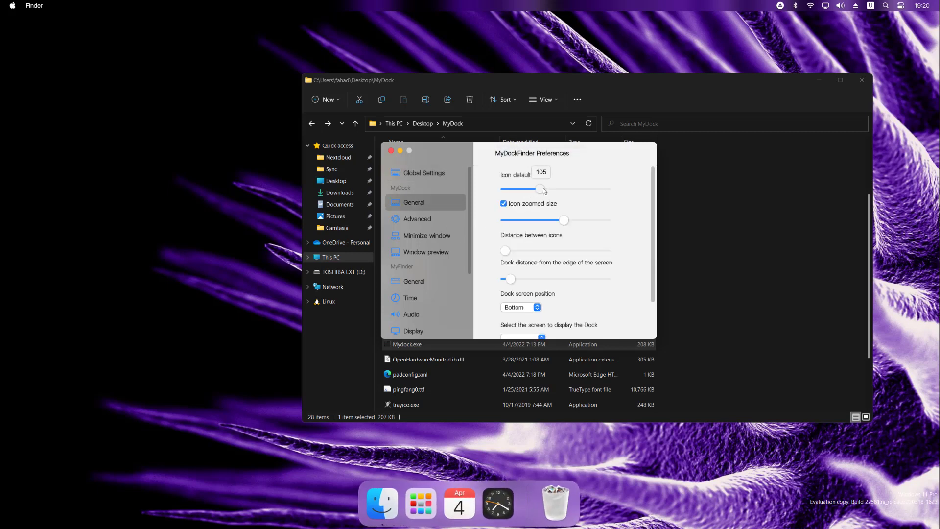
drag(545, 190, 630, 196)
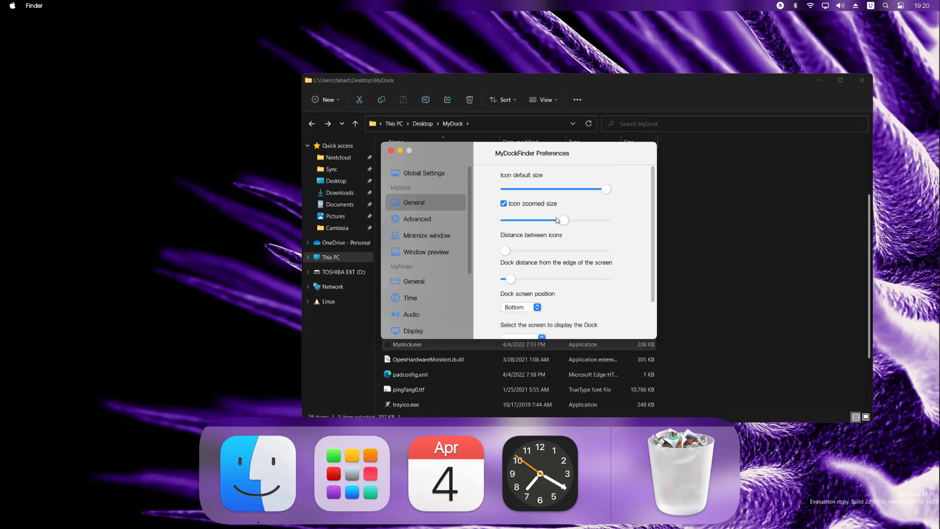
drag(565, 220, 608, 220)
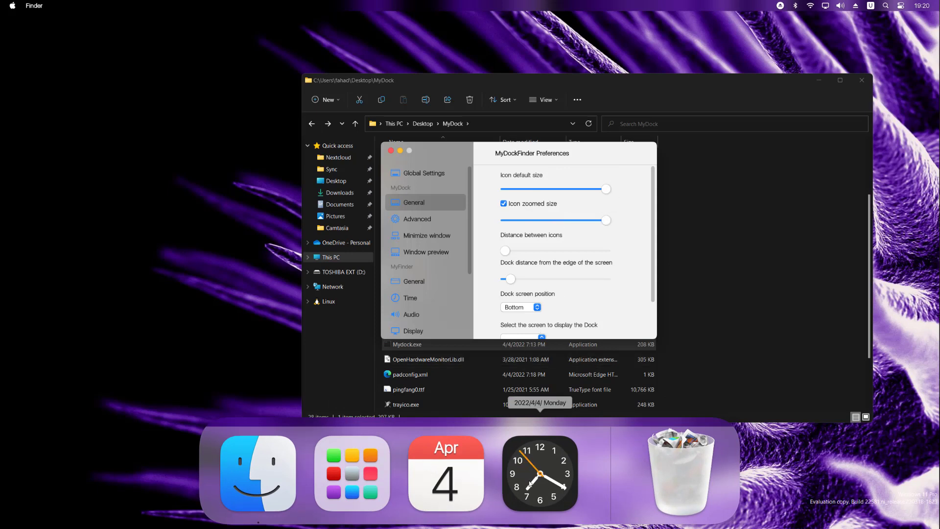
click(545, 188)
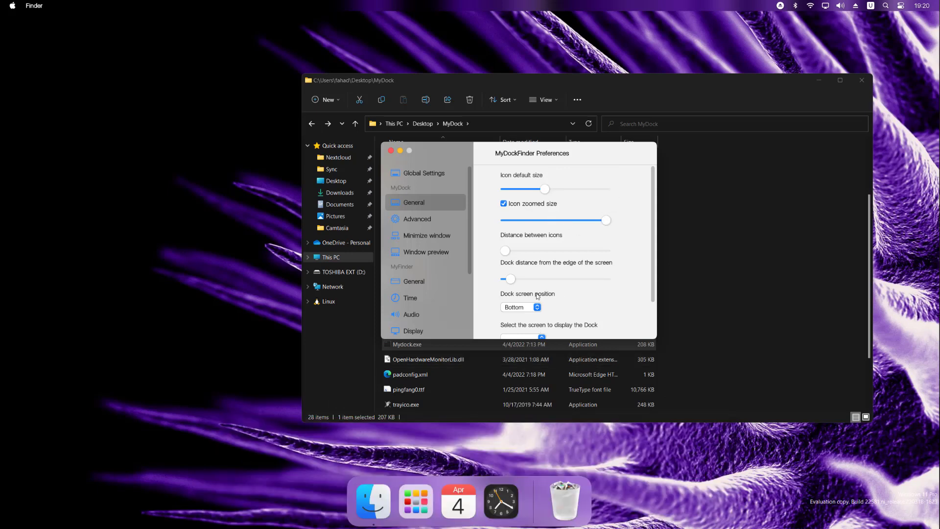
click(524, 220)
drag(548, 189, 552, 219)
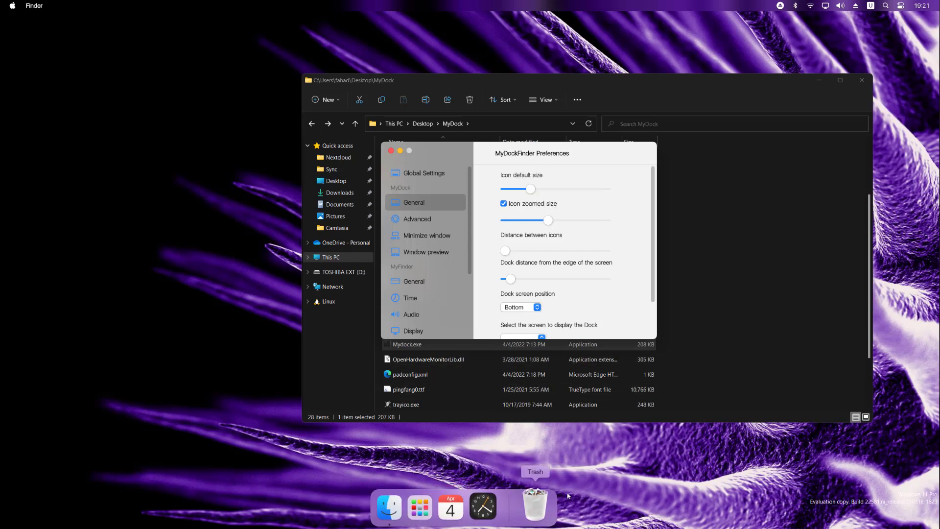
drag(507, 251, 555, 258)
scroll(558, 277, down, 1)
scroll(576, 287, down, 1)
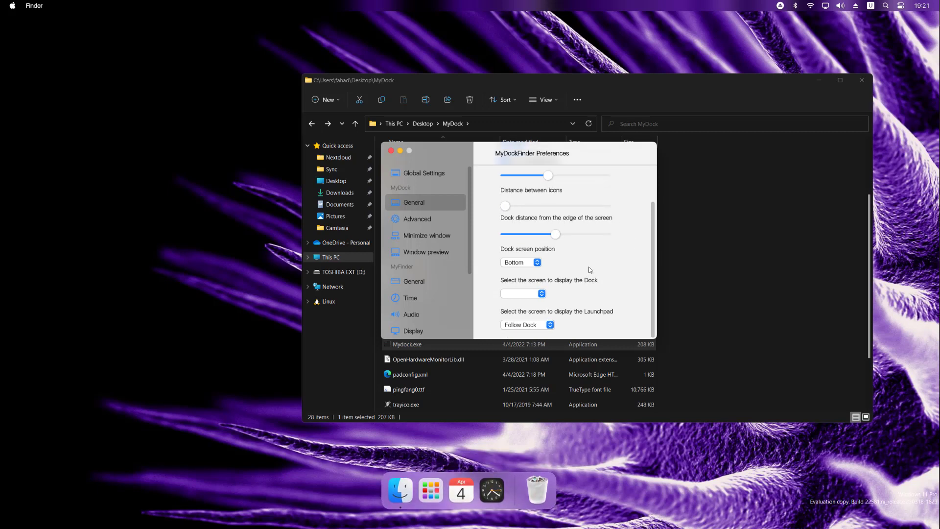
Look through the dock's Advanced, minimize window and window preview settings.
click(429, 225)
scroll(496, 214, down, 15)
scroll(490, 219, up, 15)
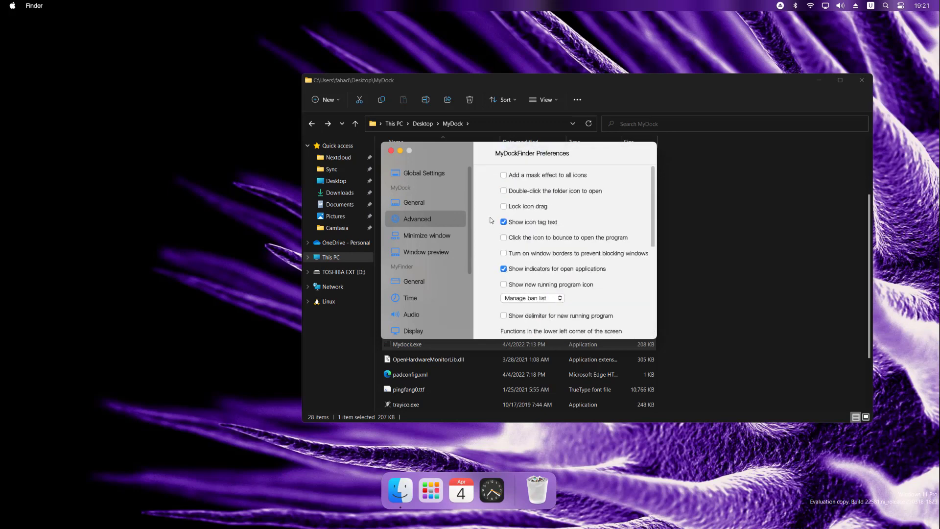
click(439, 239)
scroll(499, 263, down, 3)
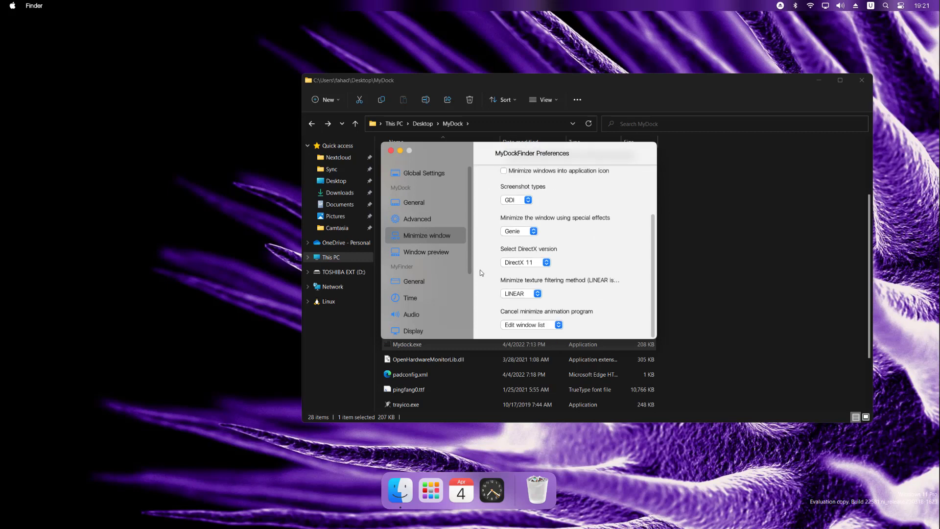
click(434, 253)
scroll(440, 286, down, 3)
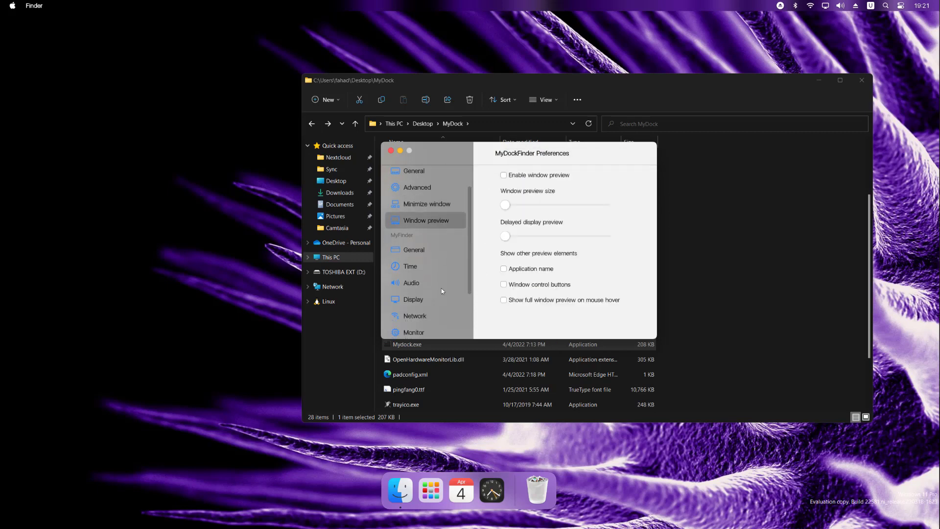
Set the Finder menu-bar logo to the Windows logo, with colour following the wallpaper.
click(424, 237)
click(422, 223)
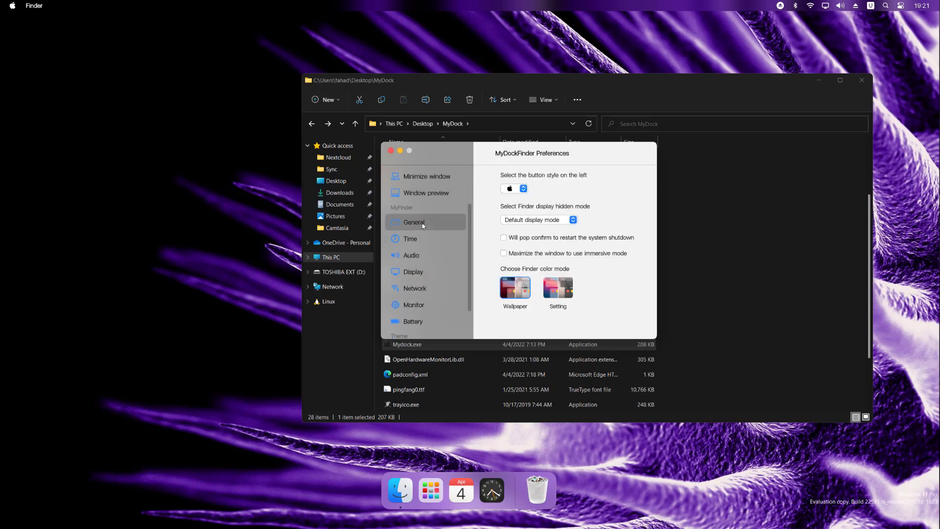
click(514, 190)
click(519, 203)
click(560, 287)
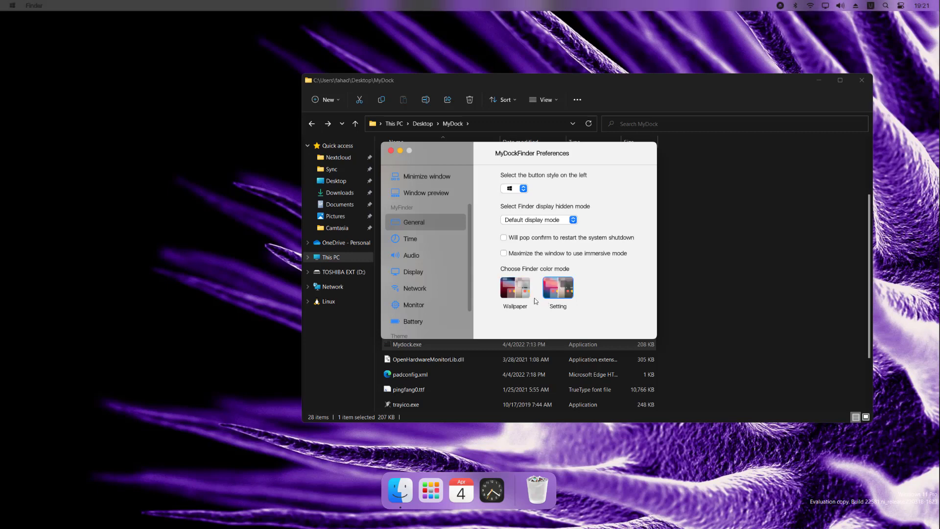
click(519, 292)
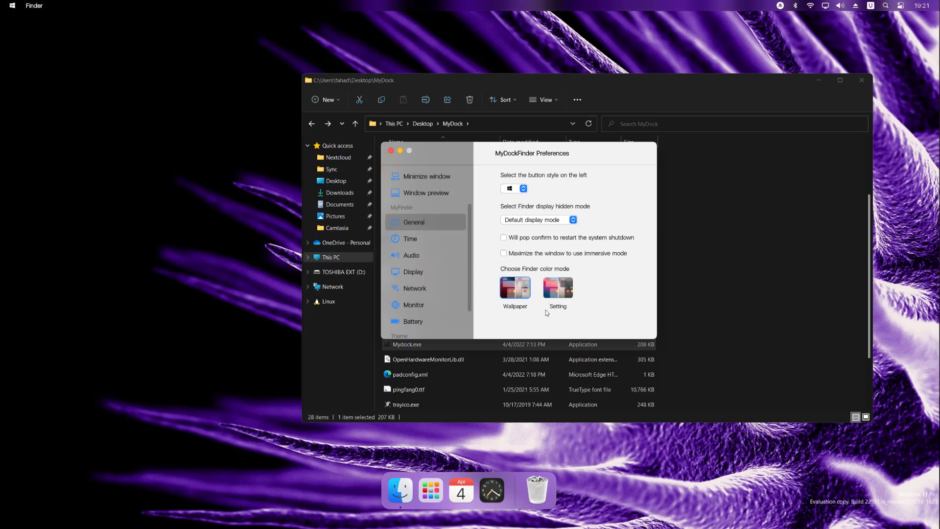
Set the Finder time display format to PM 7:21.
click(436, 241)
click(534, 220)
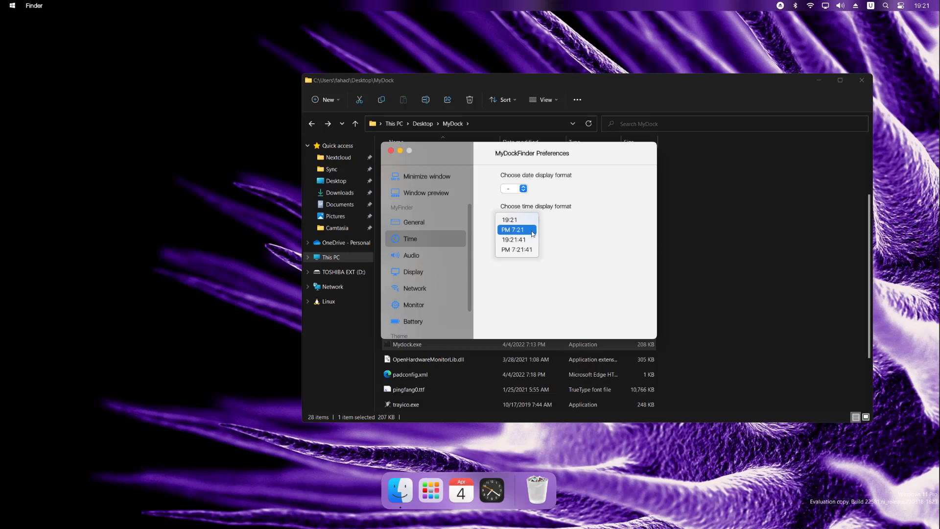
click(534, 233)
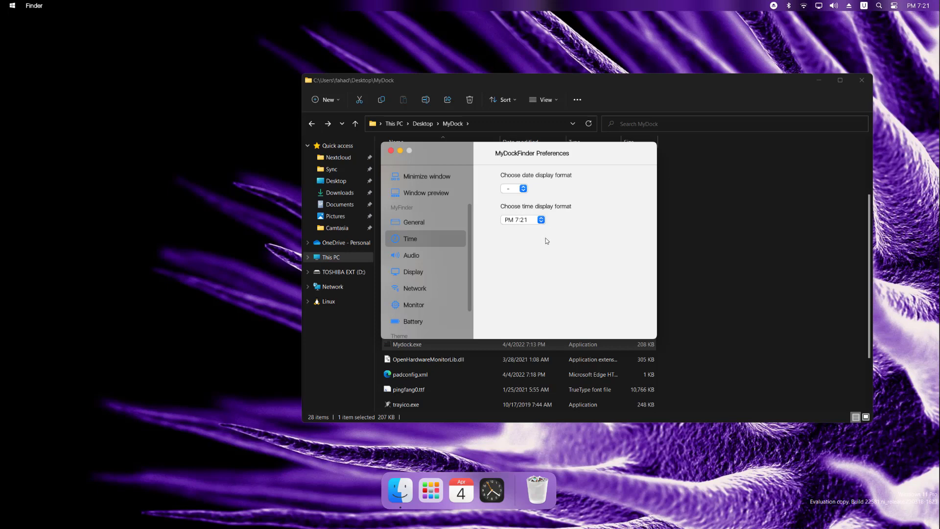
Pick the Mac-style volume prompt in Audio settings and test the volume panel.
click(428, 260)
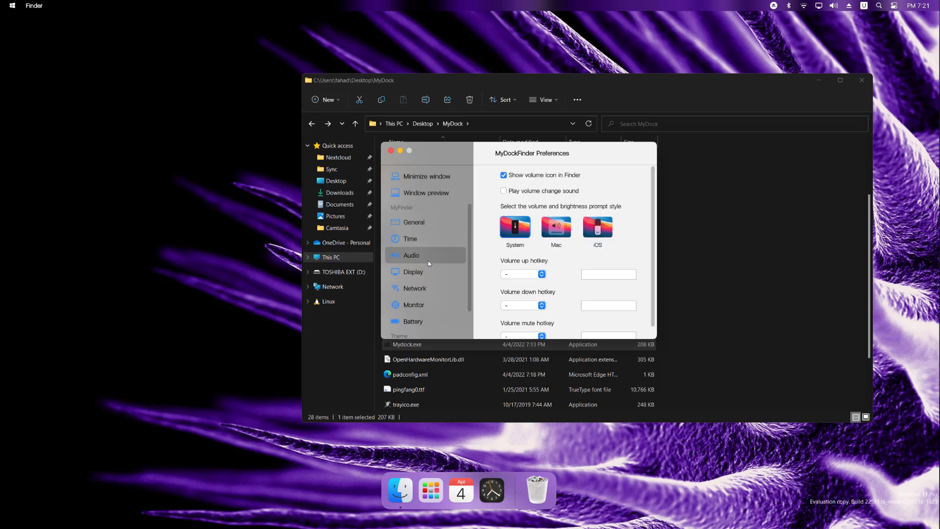
scroll(494, 262, down, 1)
scroll(493, 261, up, 1)
click(553, 226)
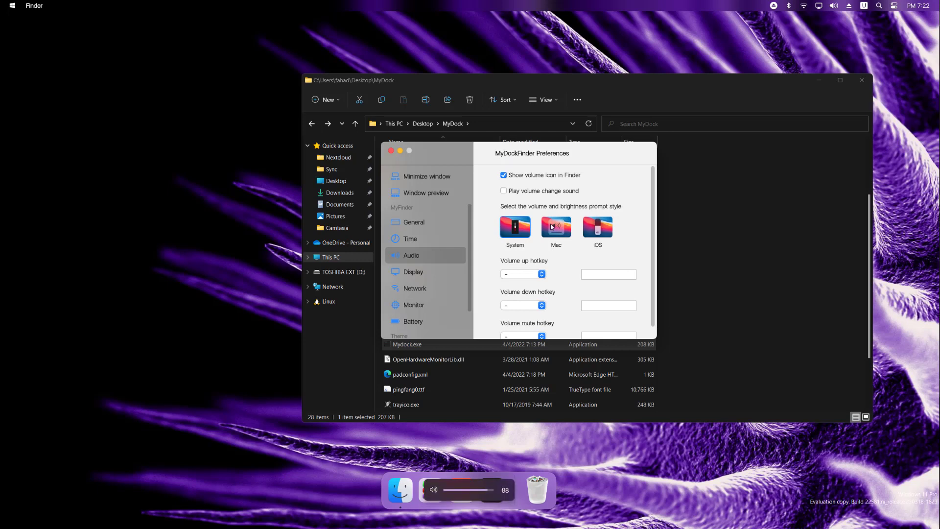
click(834, 6)
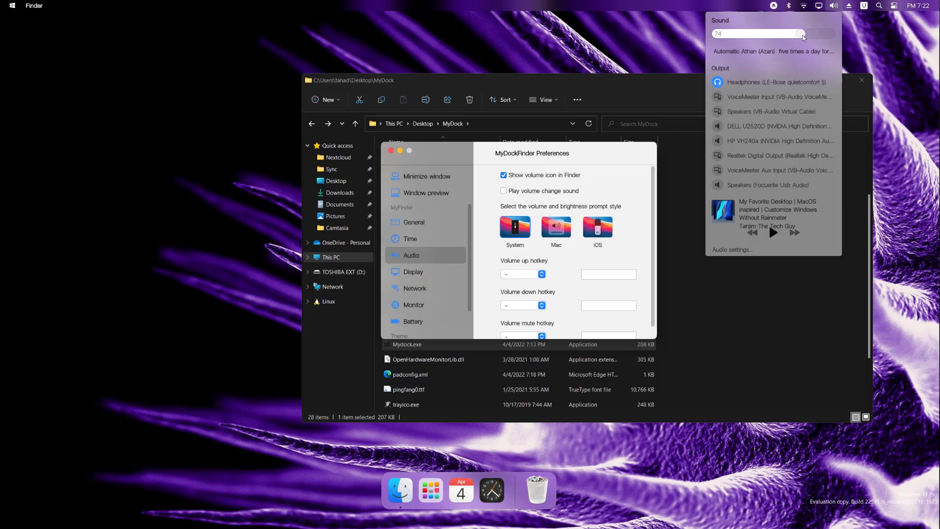
click(859, 43)
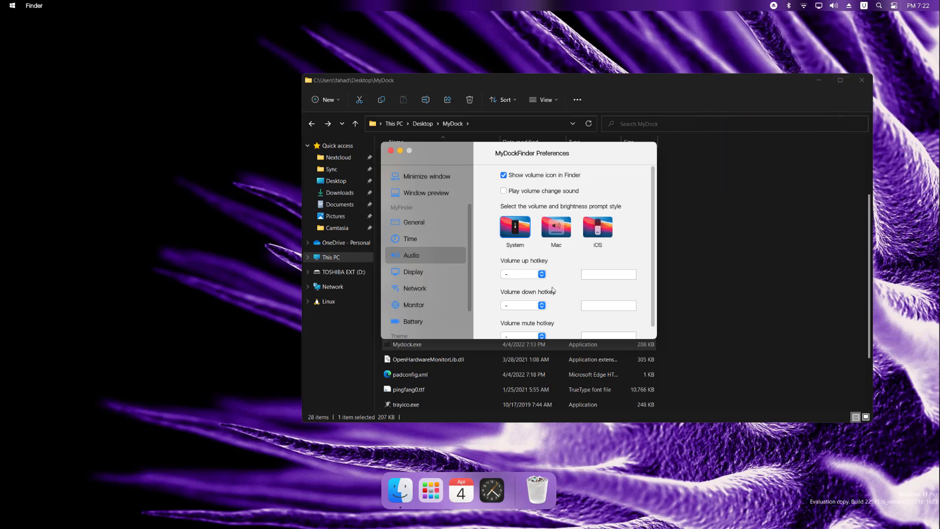
Look through the Display, Network and Battery settings.
scroll(552, 290, down, 1)
click(440, 273)
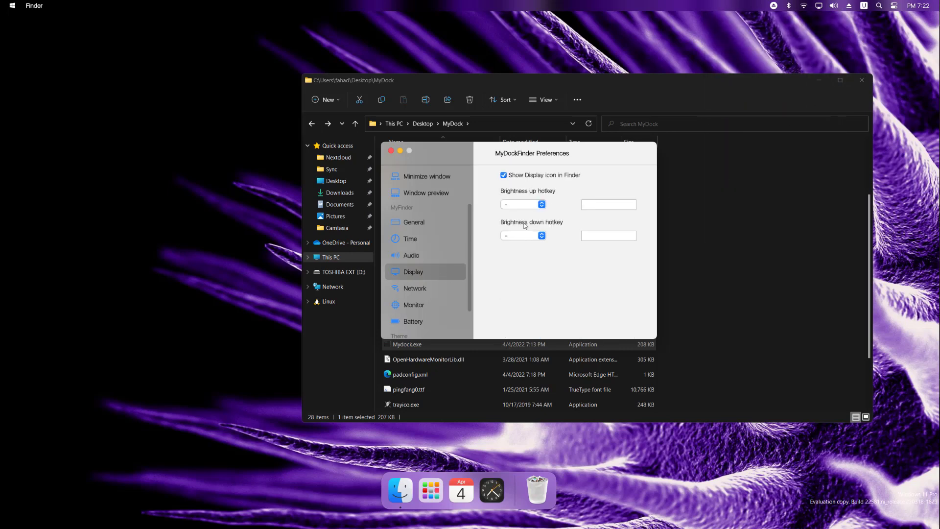
click(421, 289)
scroll(427, 303, down, 1)
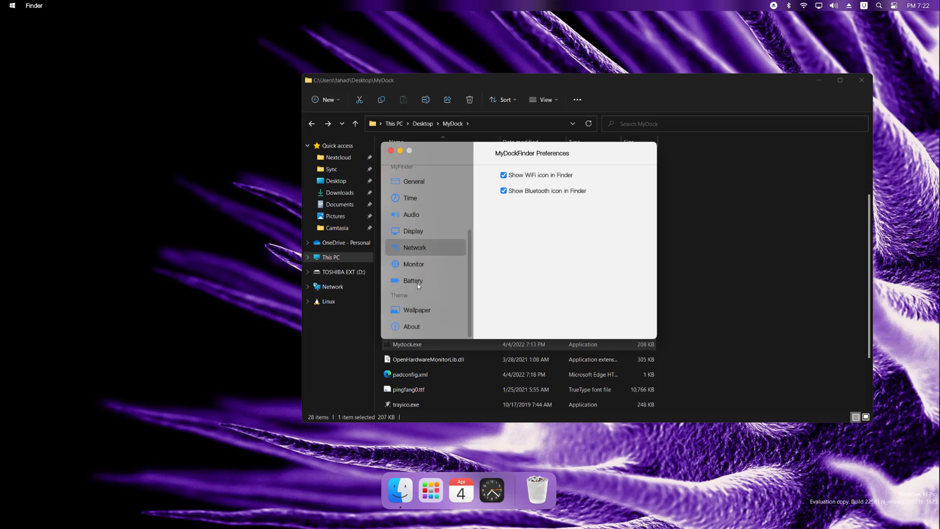
click(418, 284)
Turn on the CPU usage and Coretemp temperature monitors.
click(425, 267)
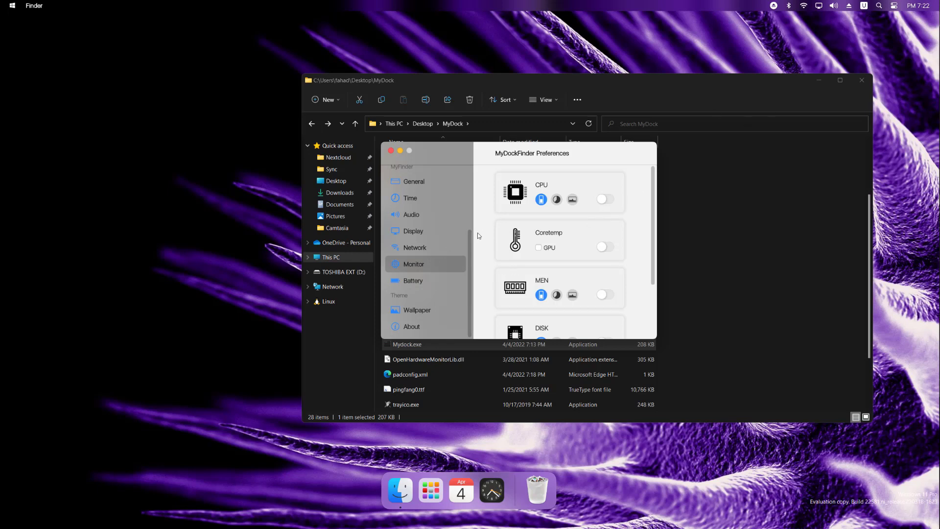
scroll(478, 233, down, 1)
scroll(563, 215, up, 1)
click(606, 200)
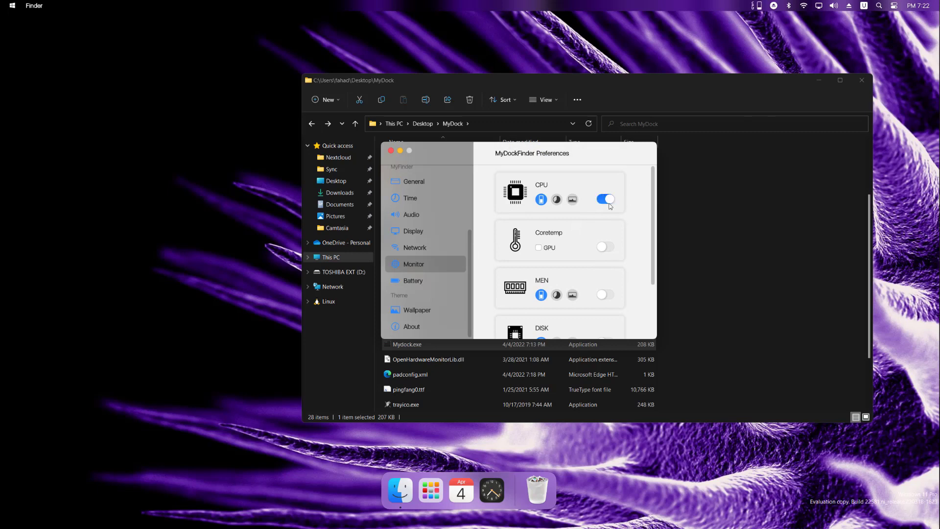
click(610, 248)
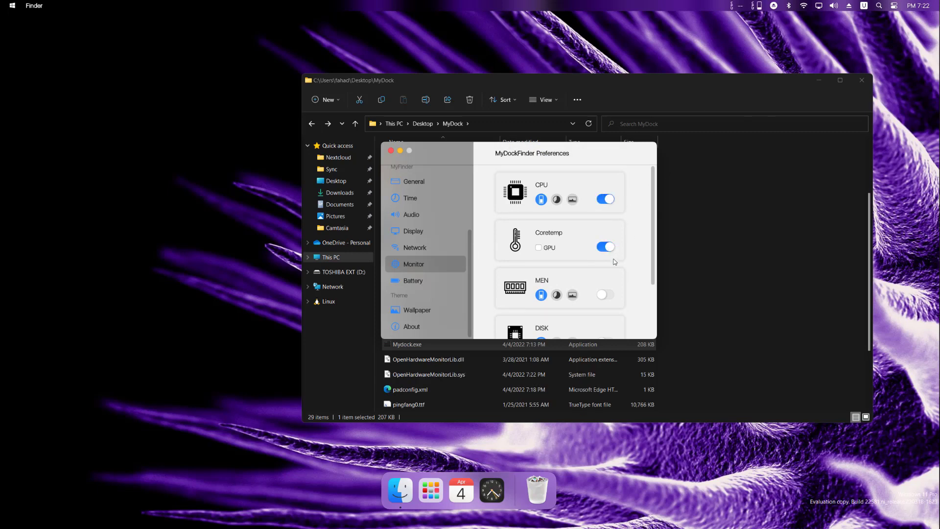
scroll(612, 255, down, 1)
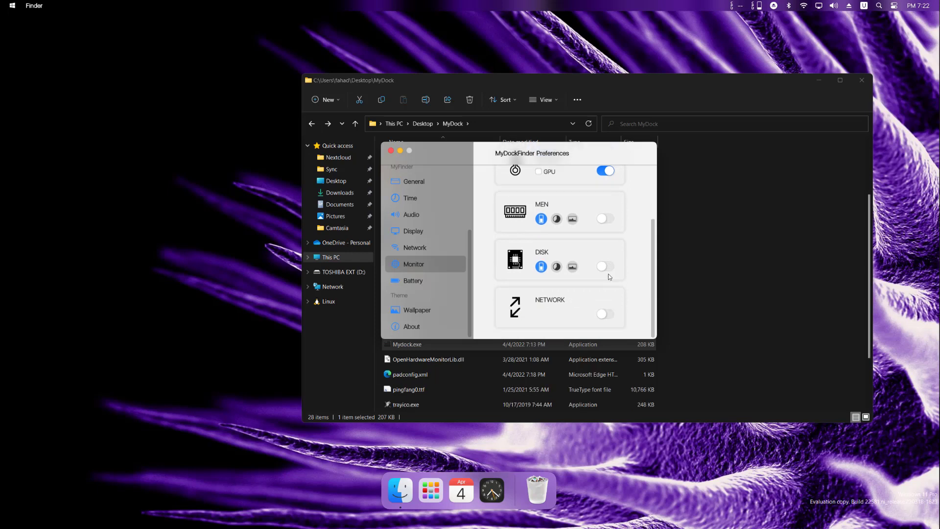
scroll(513, 266, up, 1)
scroll(439, 240, up, 2)
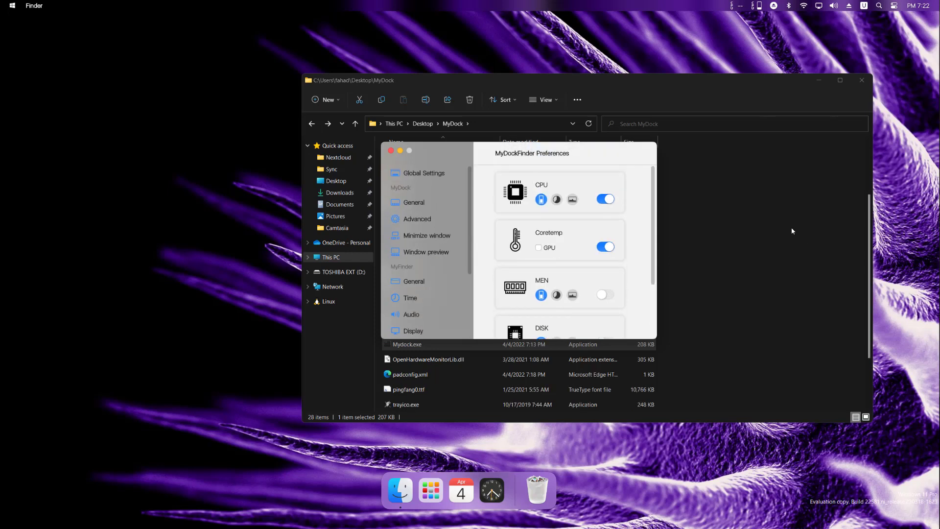
Enable Auto start at boot in Global Settings.
click(420, 173)
scroll(590, 253, down, 4)
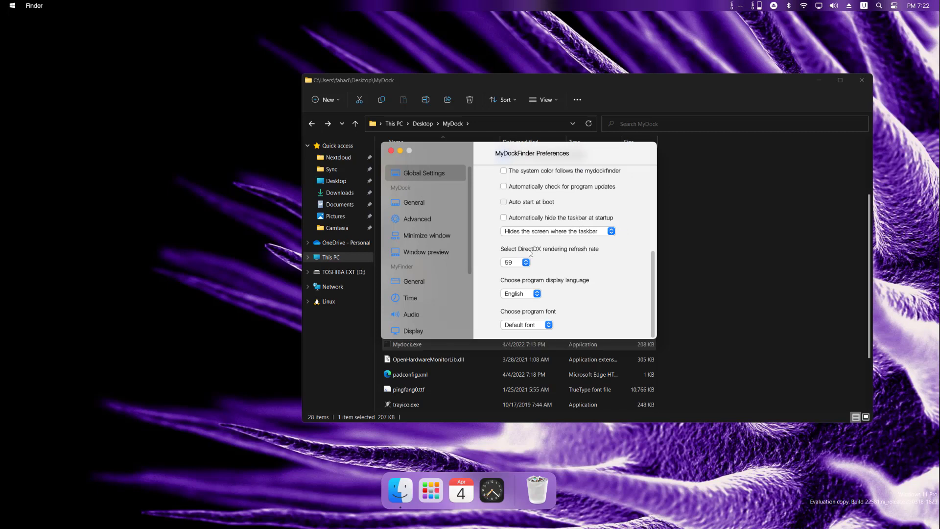
click(507, 206)
click(614, 27)
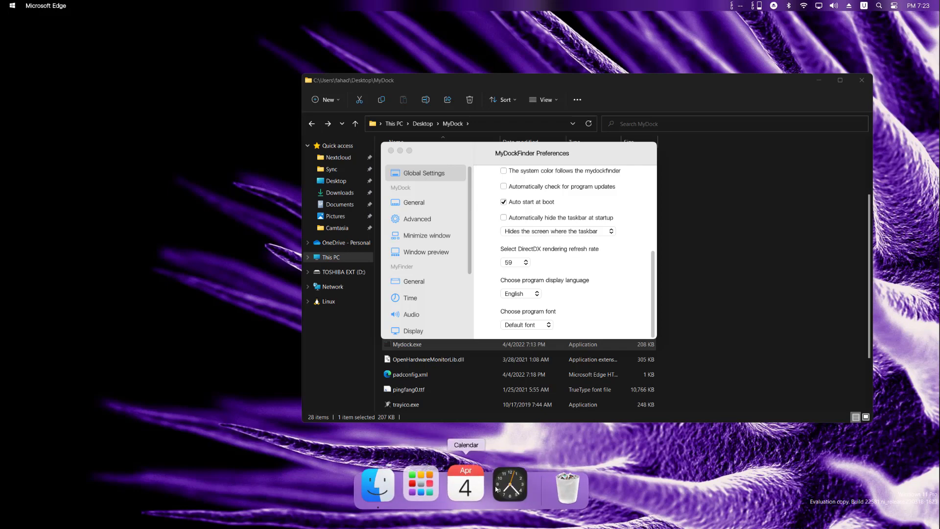
Make the desktop icons visible through the desktop View menu.
right_click(699, 28)
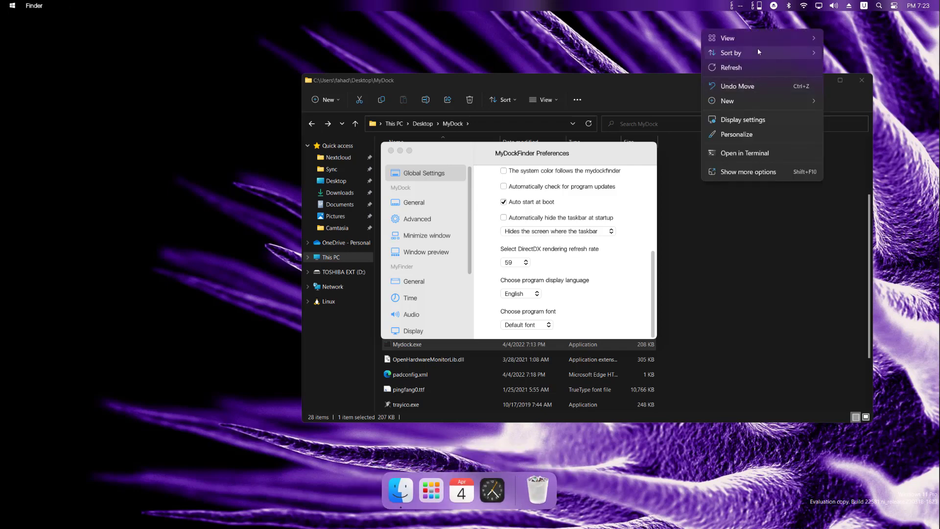
mouse_move(753, 39)
click(643, 117)
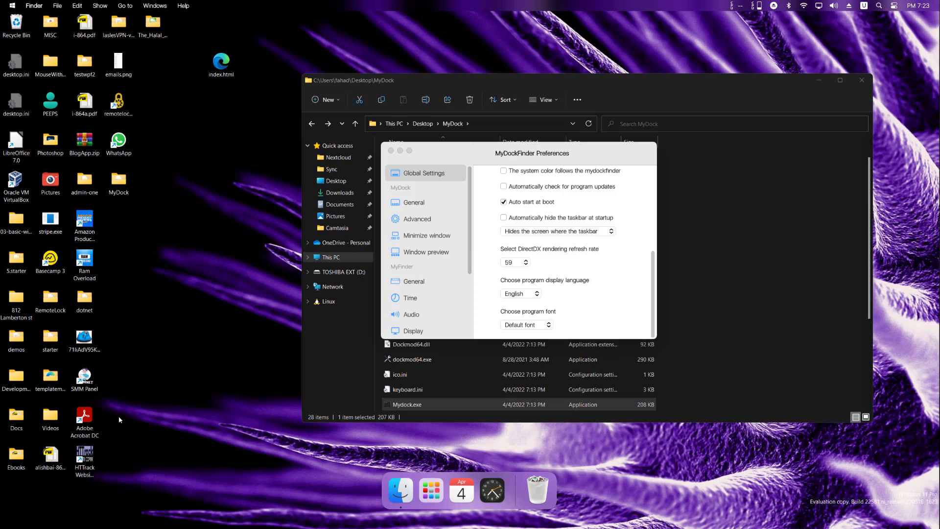
Drag Acrobat DC, HTTrack, SMM Panel, WhatsApp and Basecamp 3 onto the dock.
drag(84, 417, 415, 490)
drag(84, 458, 196, 406)
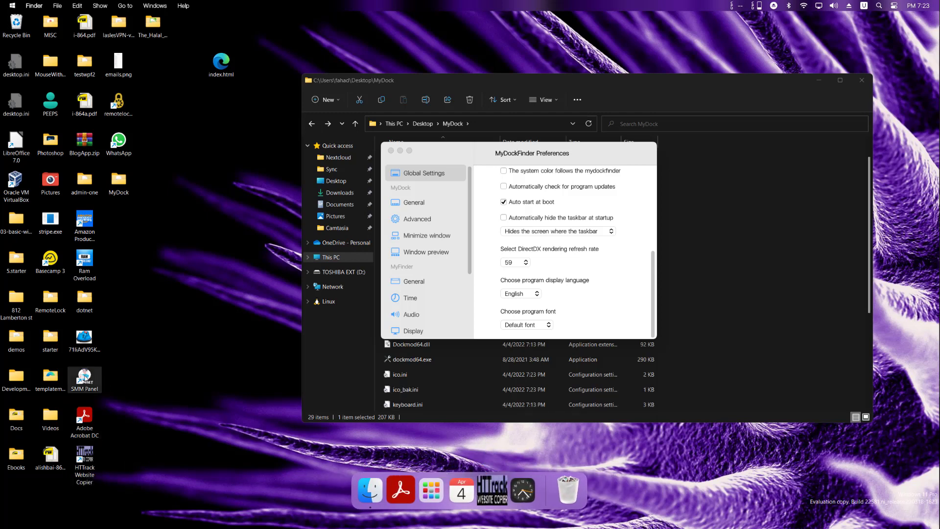
drag(86, 377, 479, 481)
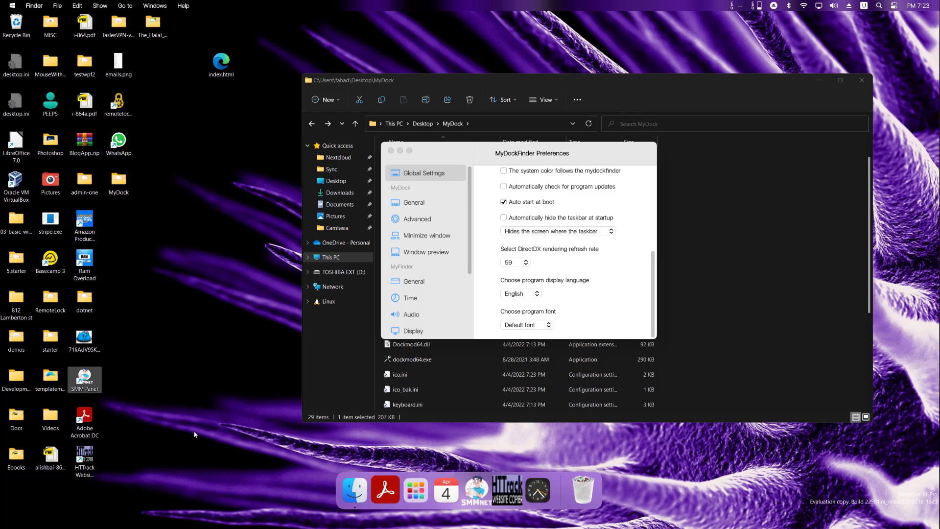
click(223, 393)
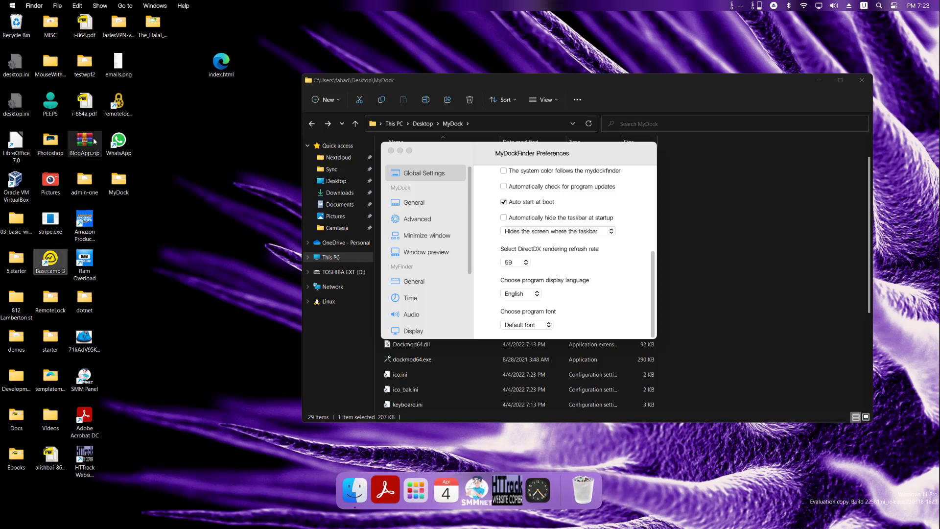
drag(118, 142, 404, 482)
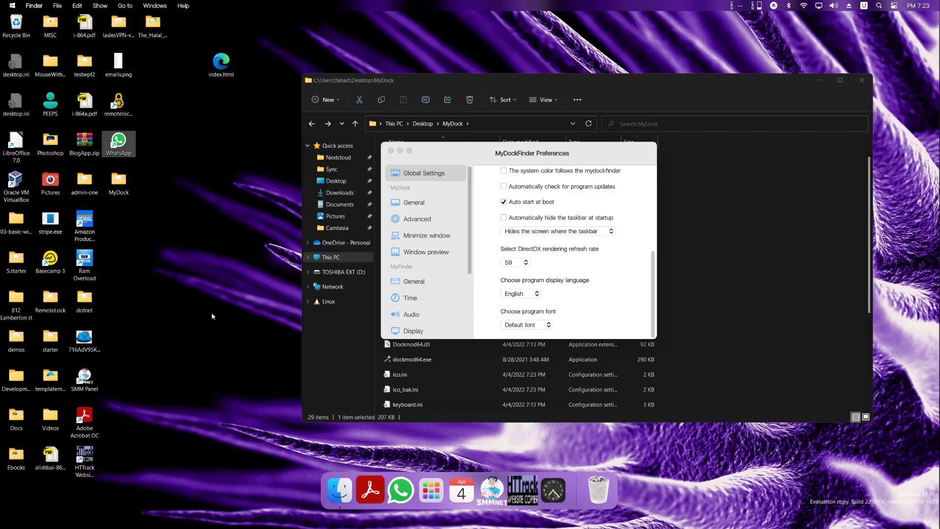
drag(49, 260, 431, 487)
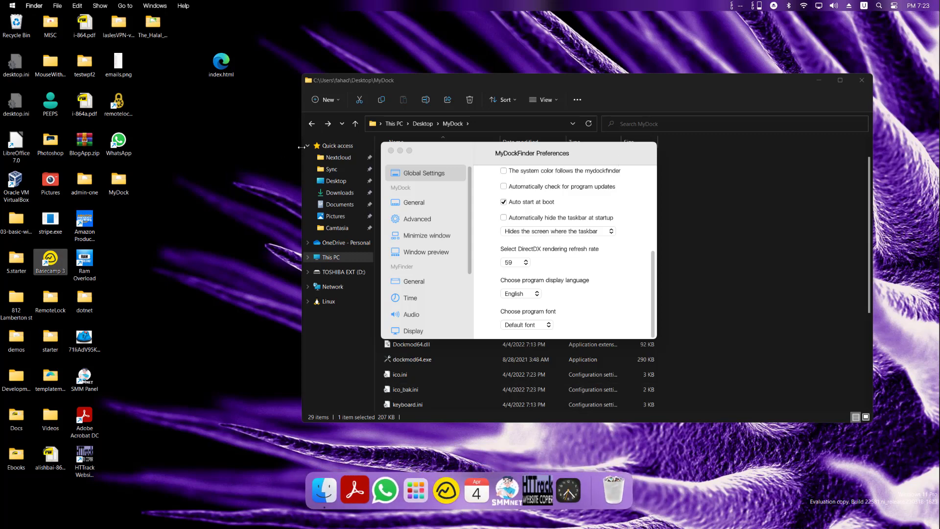
Close Preferences, minimize Explorer, dismiss the StreetSmart Edge error, and hide desktop icons.
click(391, 150)
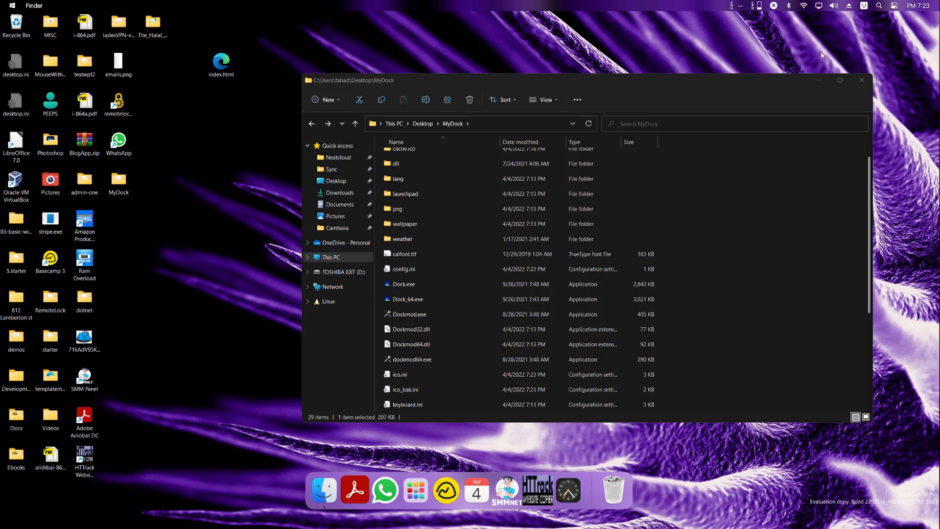
click(819, 80)
click(595, 230)
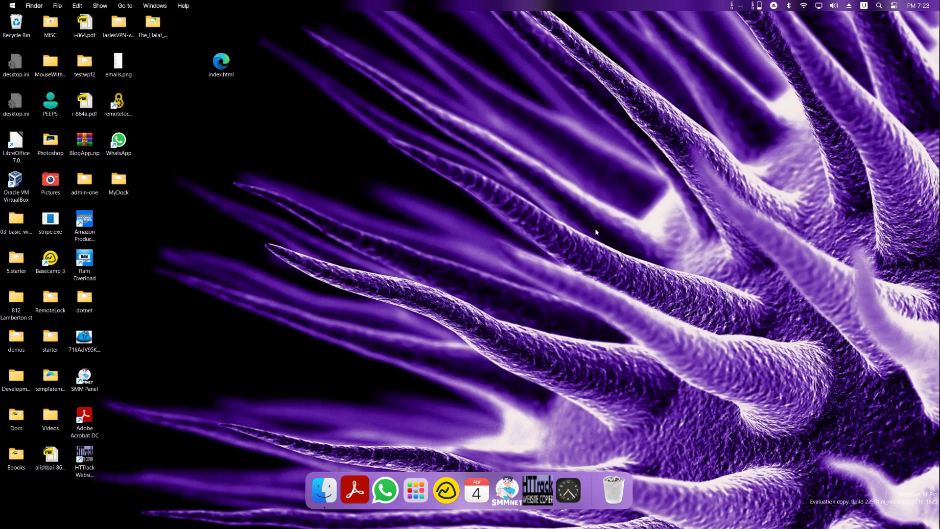
right_click(520, 158)
mouse_move(585, 171)
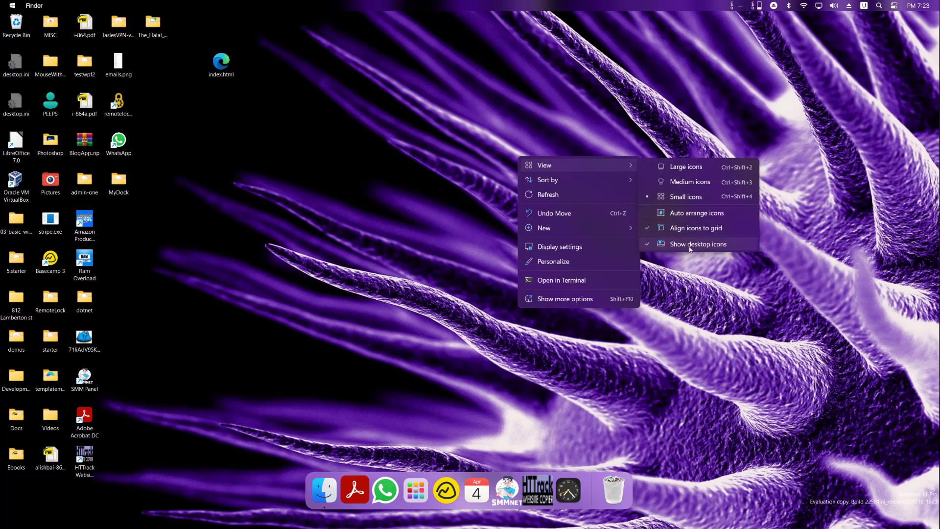
click(650, 244)
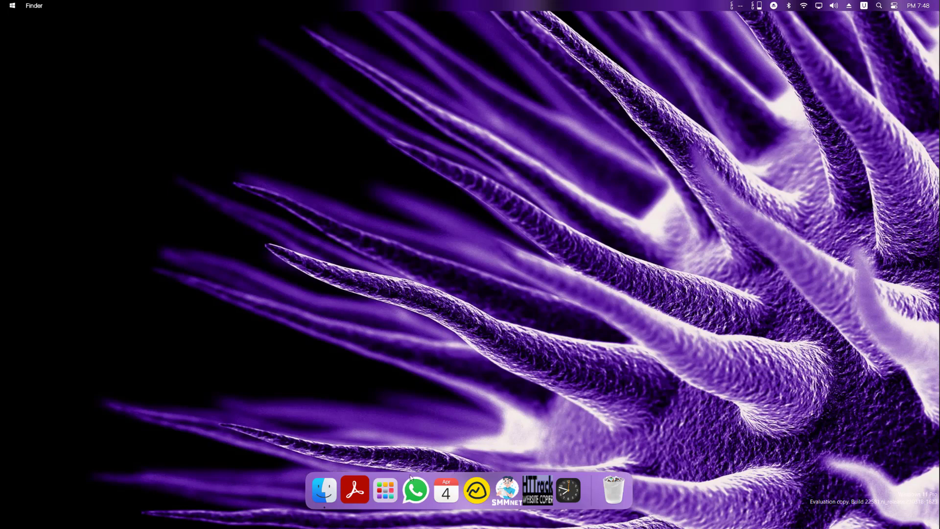
Drop WhatsApp, Basecamp 3 and HTTrack into Launchpad's add dialog, confirm, and check Launchpad.
click(386, 484)
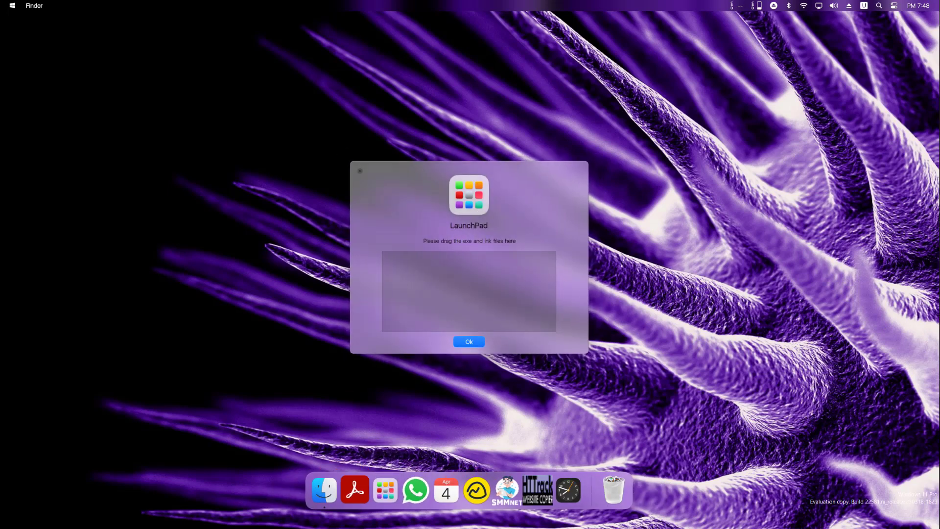
drag(808, 147, 462, 278)
drag(547, 237, 484, 286)
drag(812, 174, 444, 273)
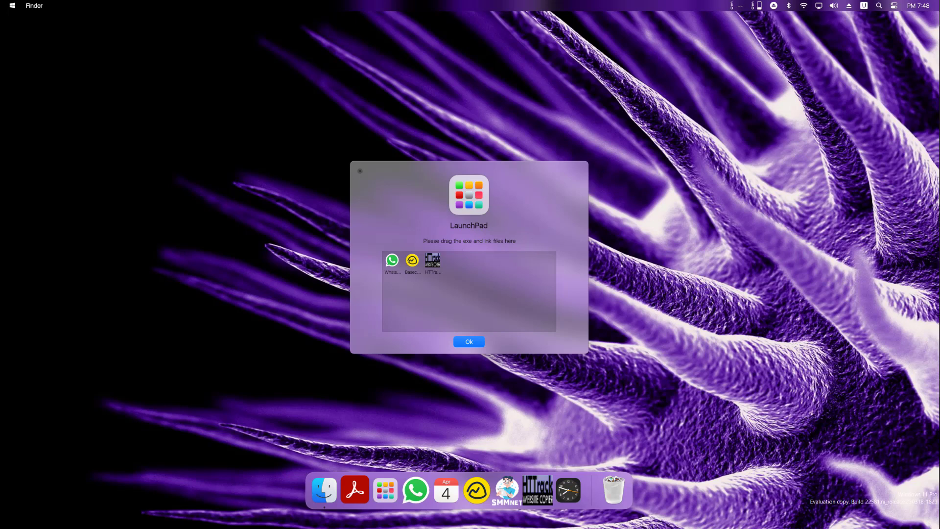
click(469, 343)
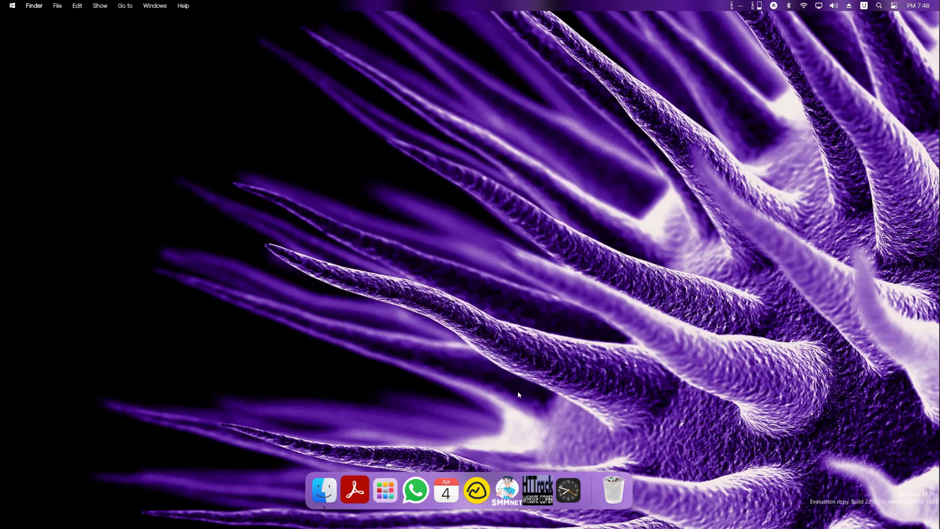
click(385, 490)
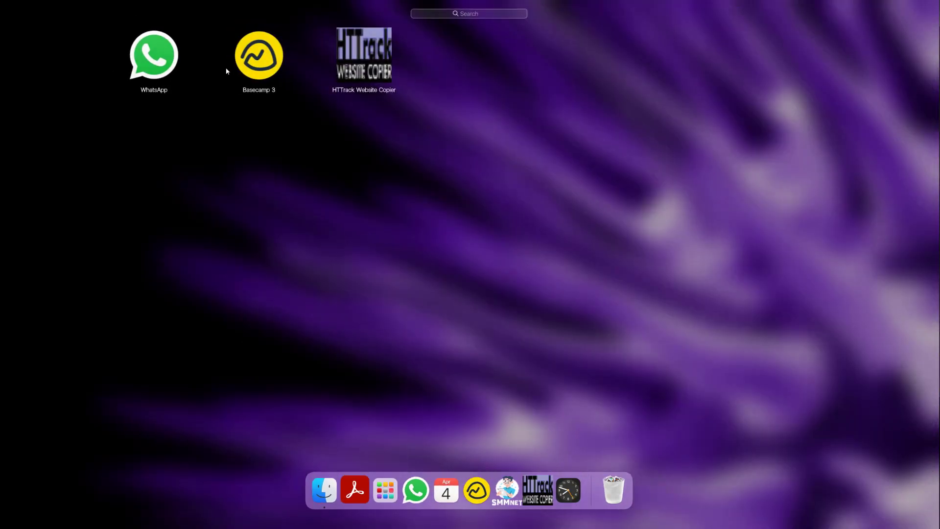
click(303, 80)
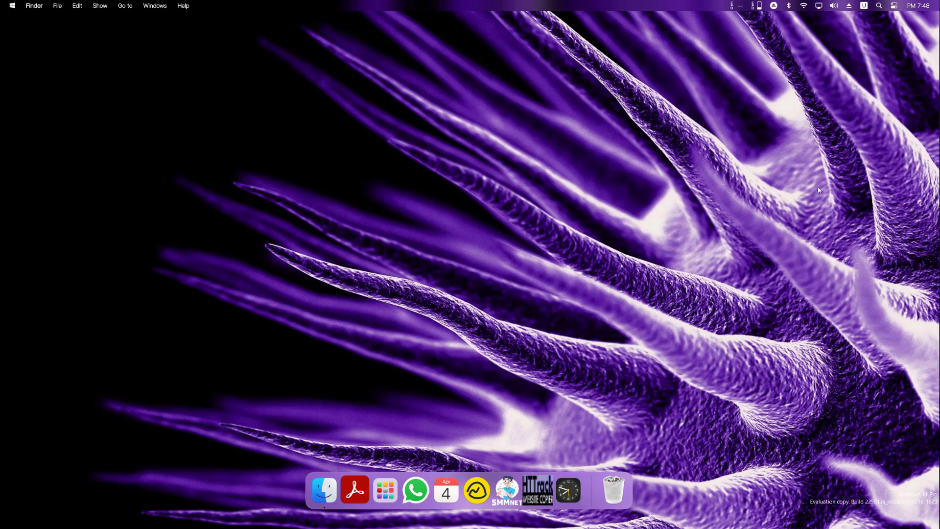
Open and close the dock's Launchpad twice.
click(389, 484)
click(387, 483)
click(389, 483)
click(393, 482)
Back on the Cosmic River DeviantArt page, download the 5120x2880px wallpaper pack.
key(alt+Tab)
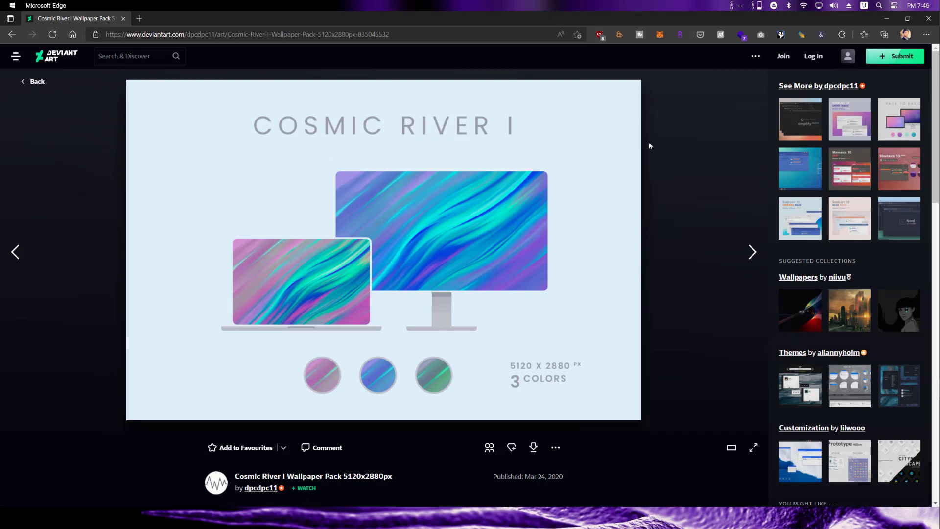
scroll(640, 194, down, 1)
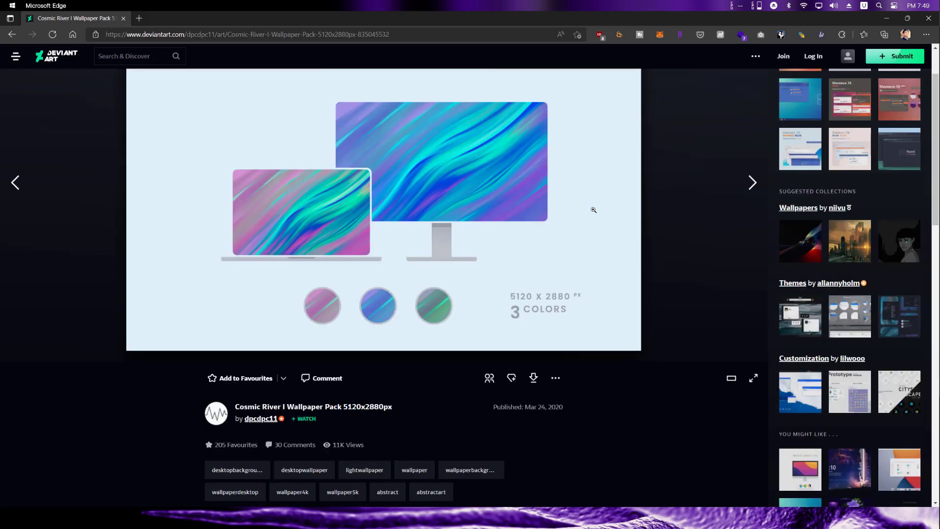
scroll(594, 210, up, 1)
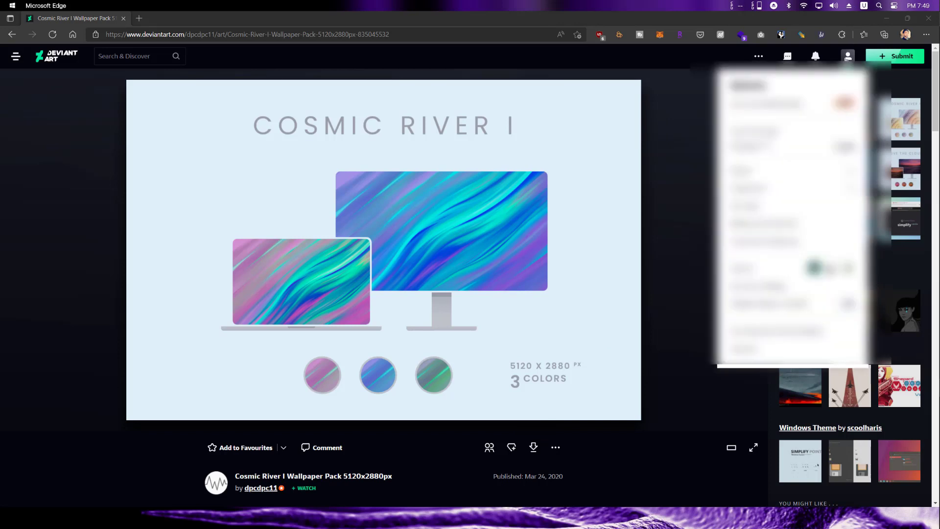
click(533, 448)
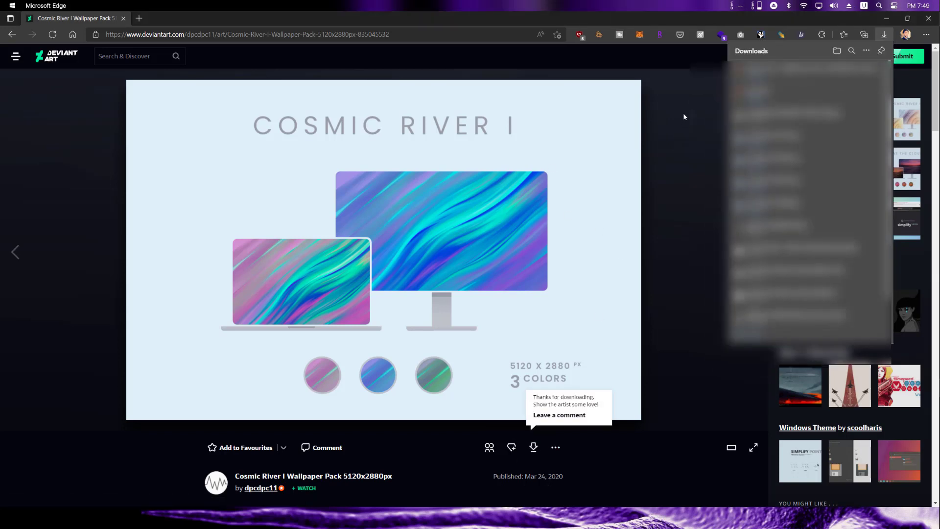
click(685, 116)
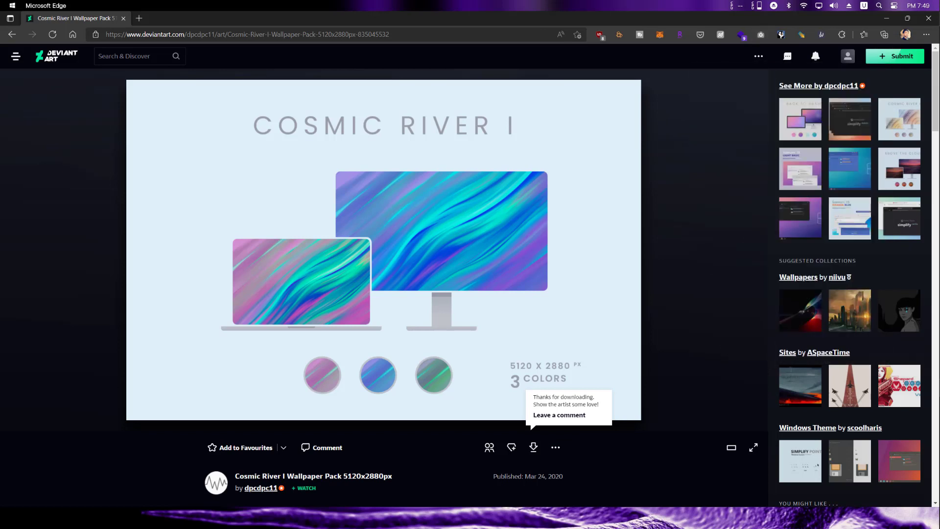
key(alt+Tab)
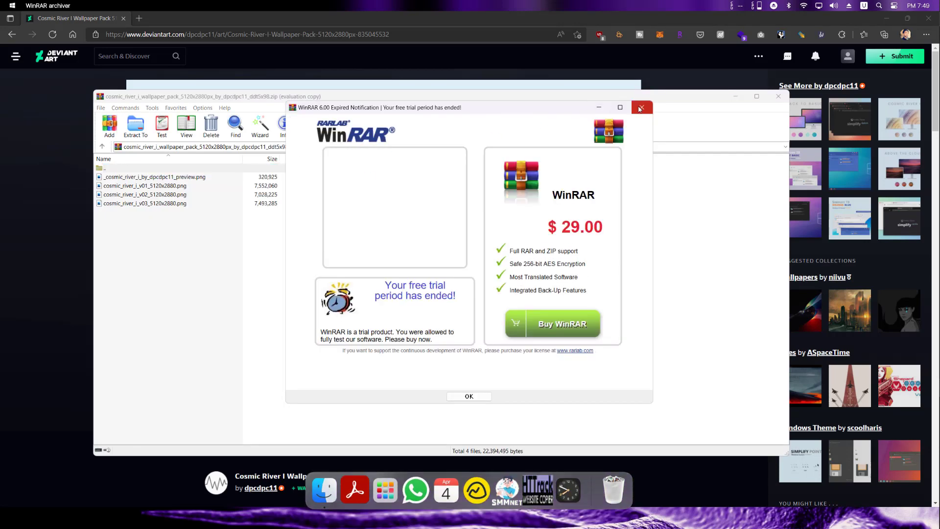
Dismiss the WinRAR trial notice and open the Cosmic River wallpapers in Photos.
click(640, 107)
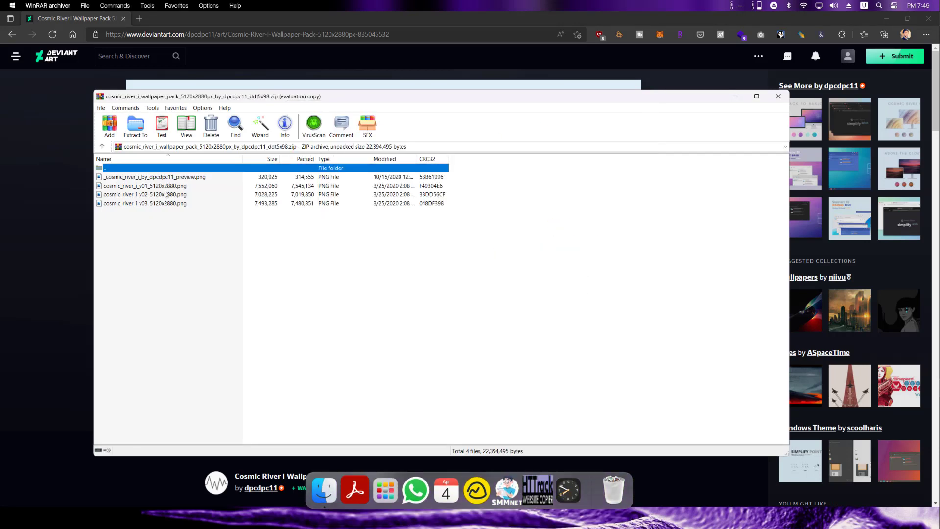
click(169, 205)
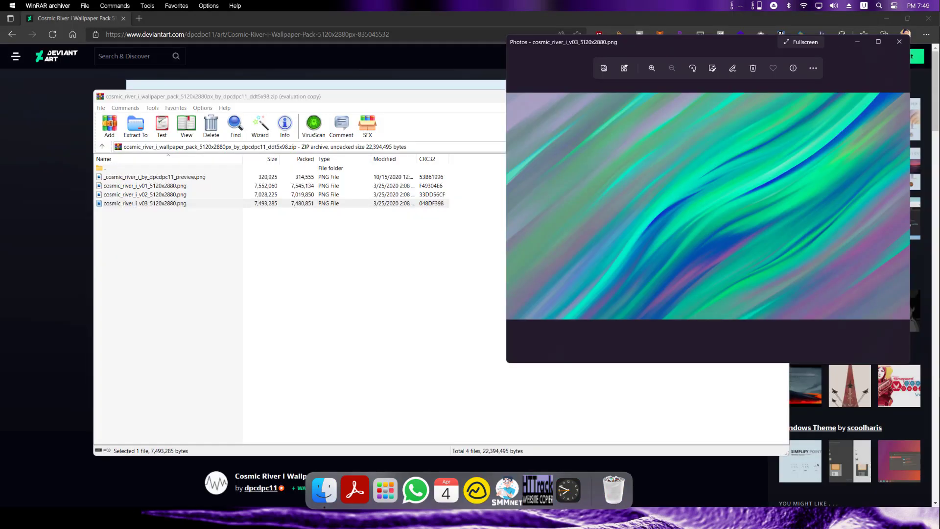
double_click(142, 195)
double_click(142, 185)
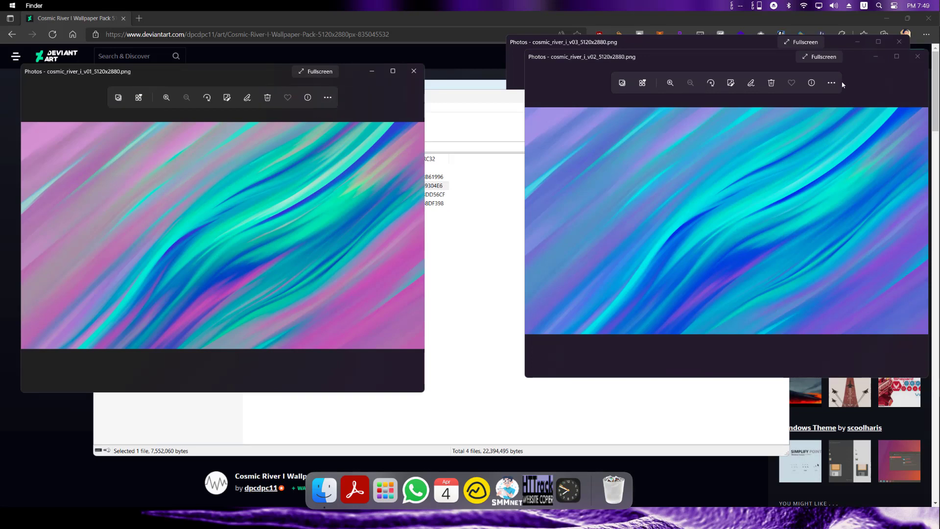
Close the v01–v03 wallpaper previews and bring up the context menu for v02.
drag(832, 83, 636, 153)
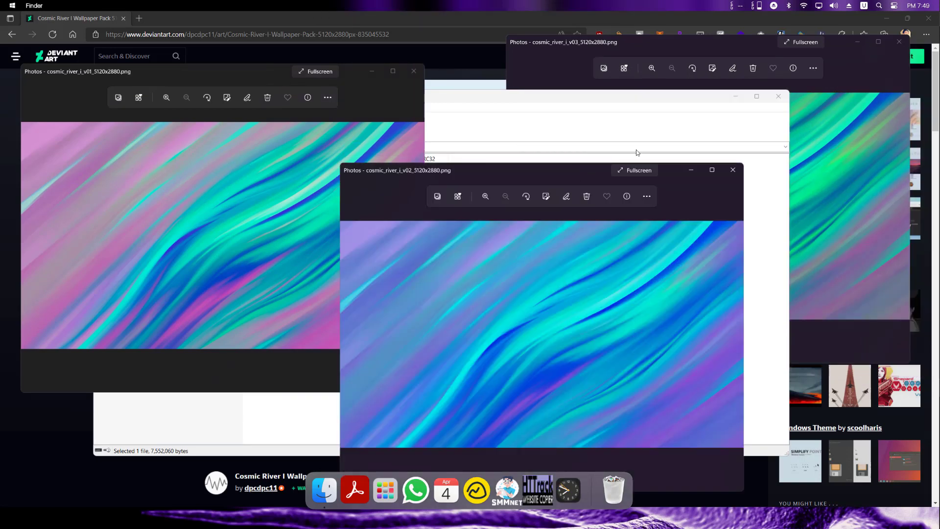
click(899, 42)
click(732, 170)
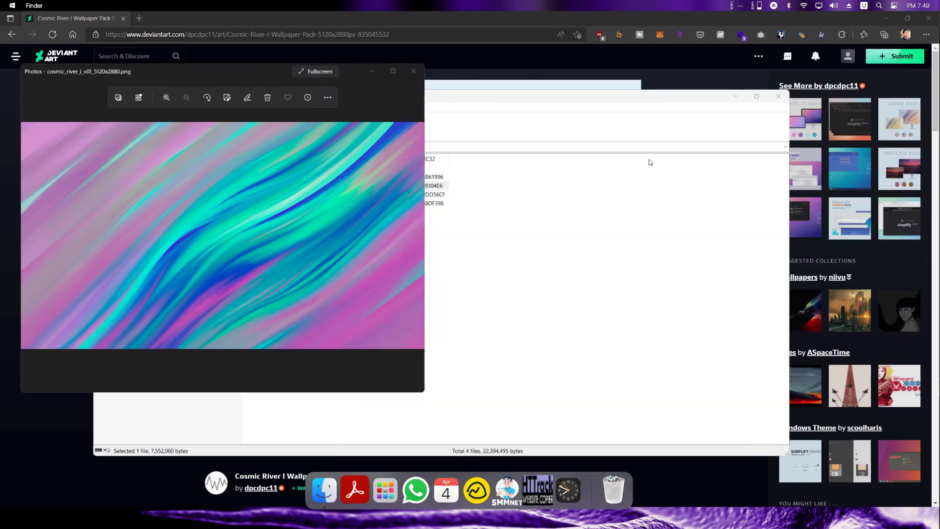
click(414, 71)
click(176, 194)
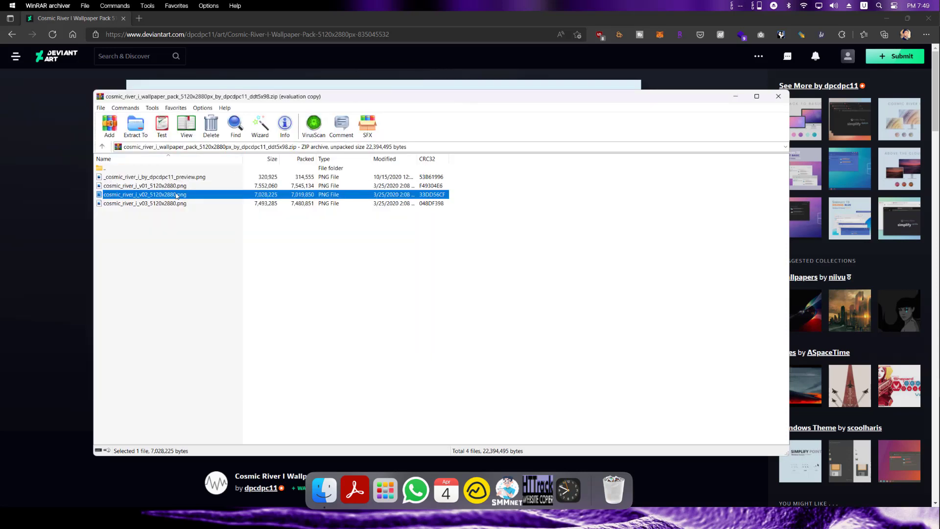
right_click(176, 195)
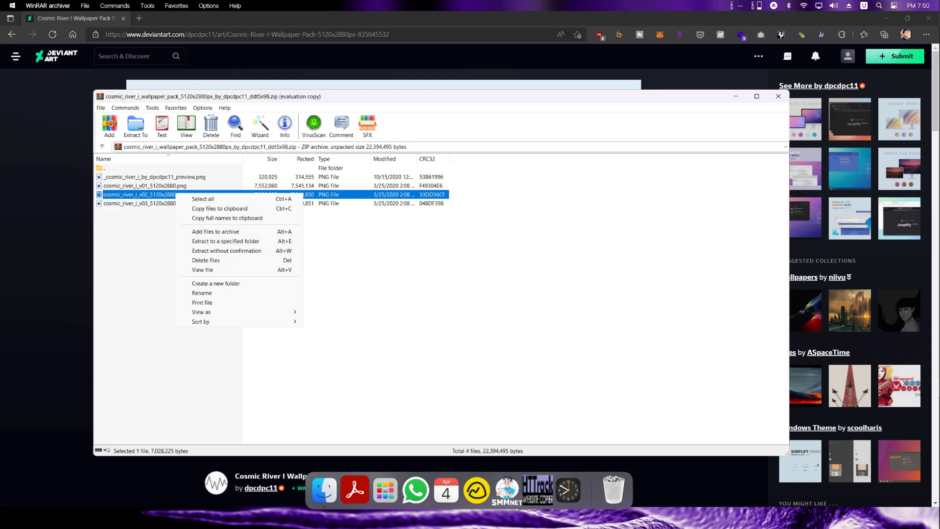
Extract cosmic_river_i_v02_5120x2880.png to the Desktop folder and set it as desktop background.
click(692, 88)
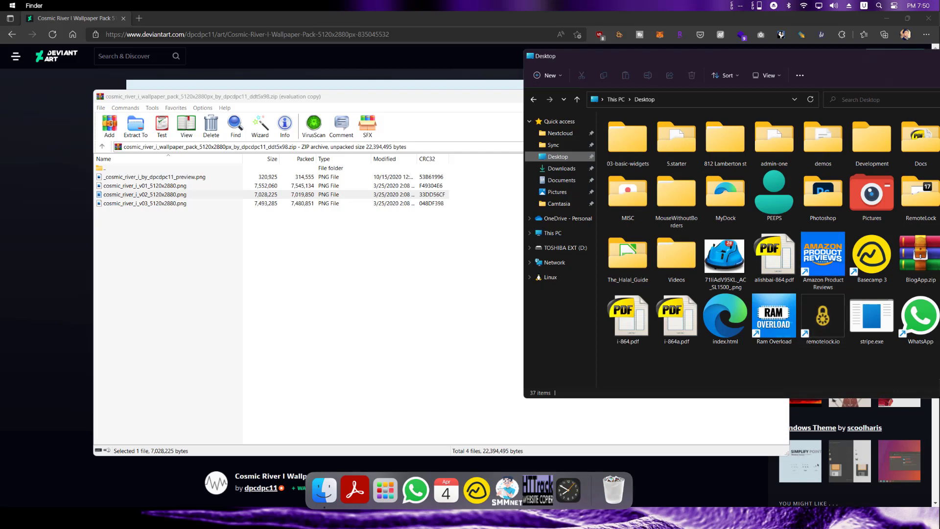
click(152, 195)
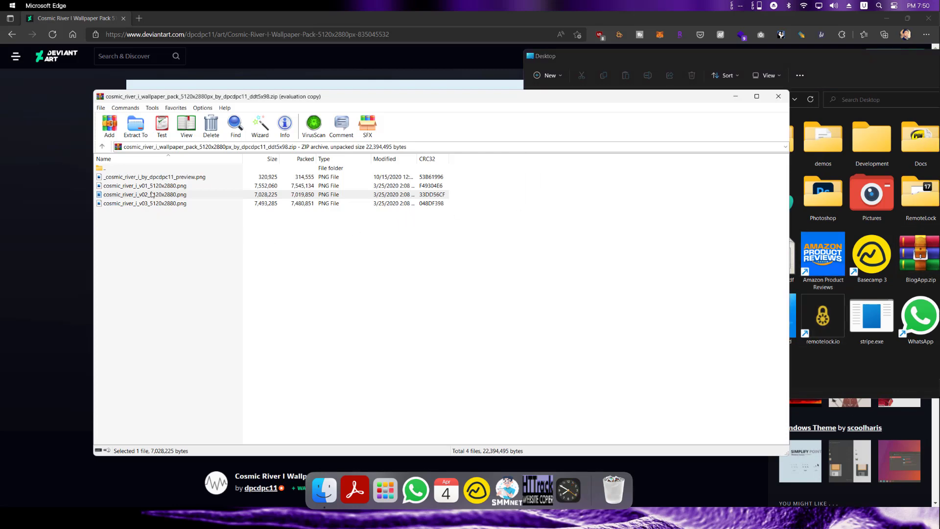
drag(152, 195, 834, 364)
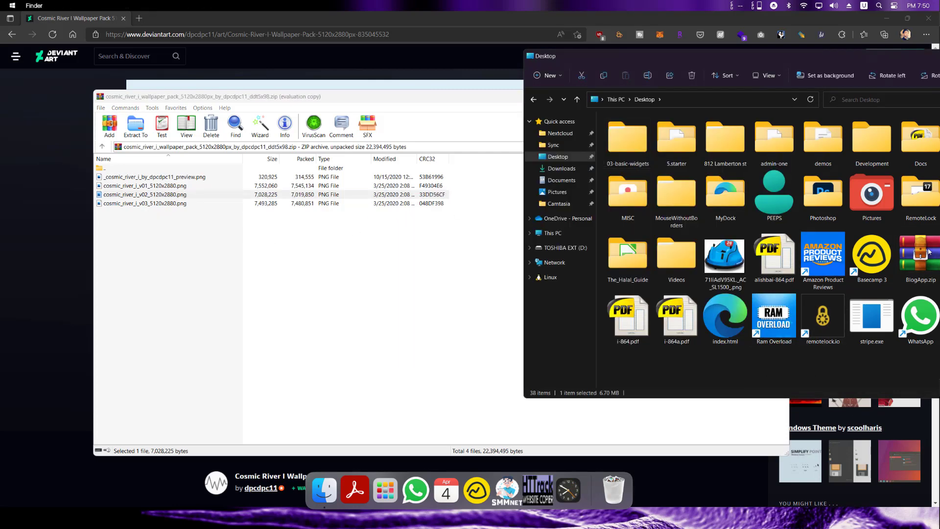
drag(780, 55, 589, 70)
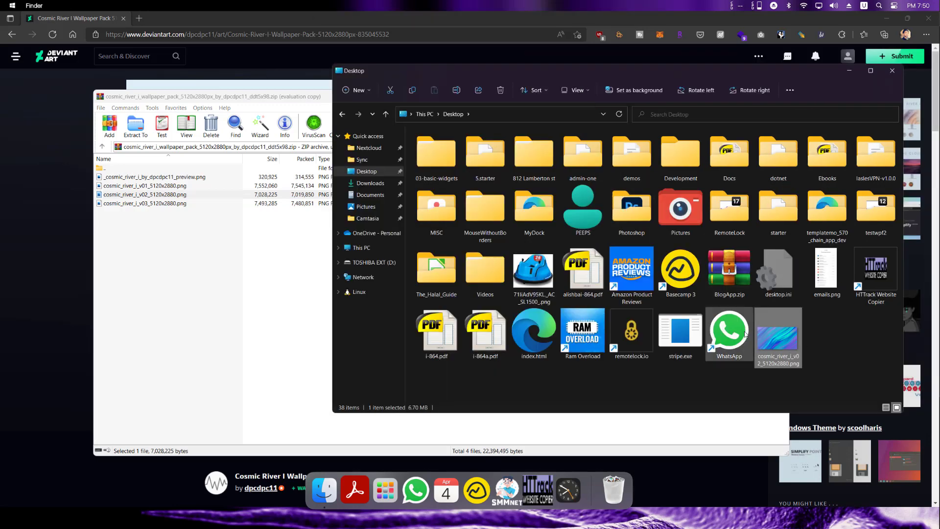
right_click(788, 325)
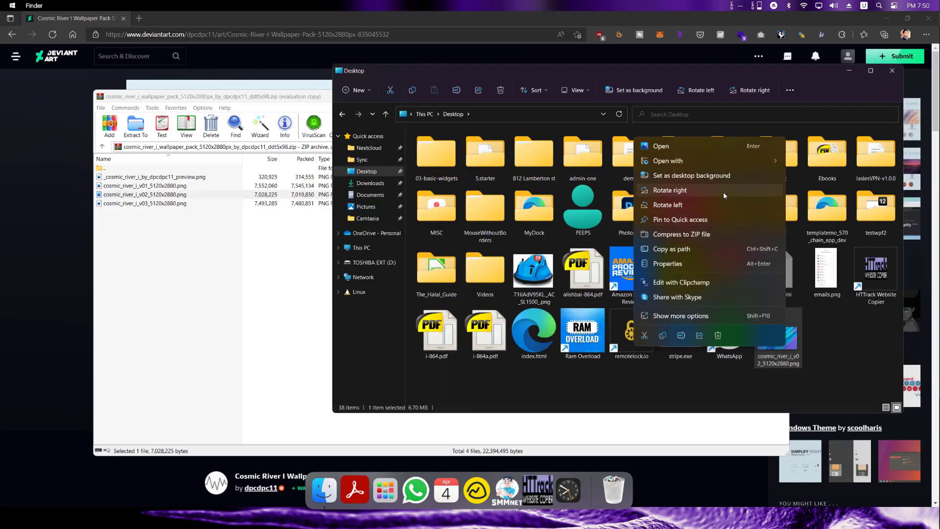
click(719, 178)
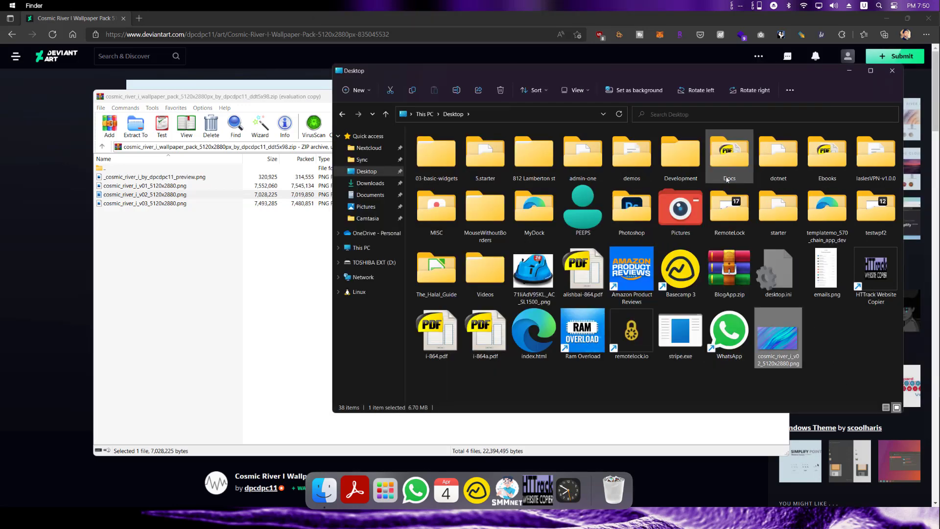
Minimize Explorer, WinRAR and Edge to reveal the new Cosmic River wallpaper.
click(849, 71)
click(748, 97)
click(842, 53)
click(886, 18)
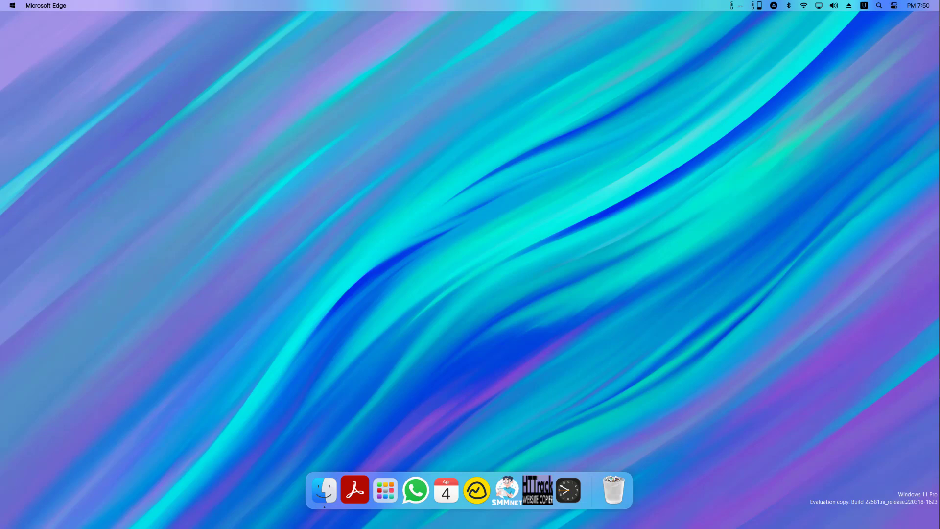
Launch Microsoft Store from Start, search 'bewidg' and open the BeWidgets app page.
click(557, 236)
key(super)
click(491, 260)
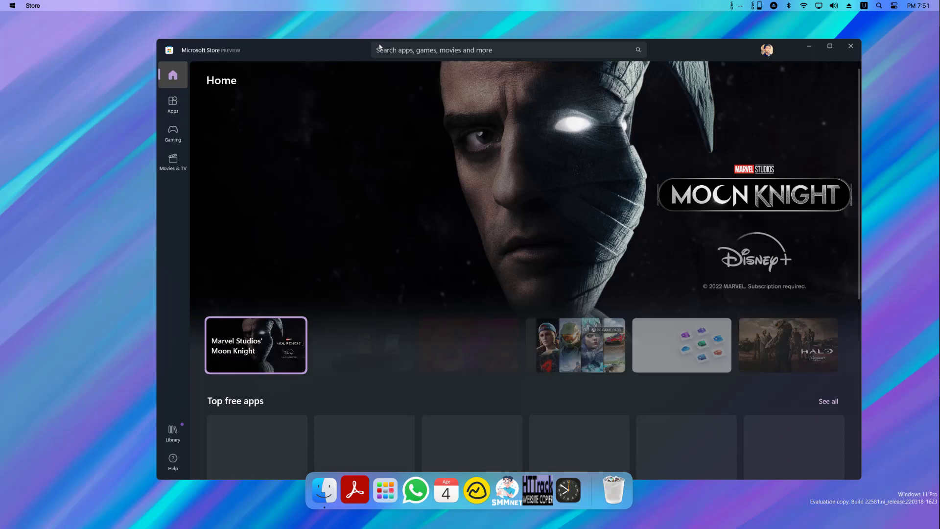
click(397, 45)
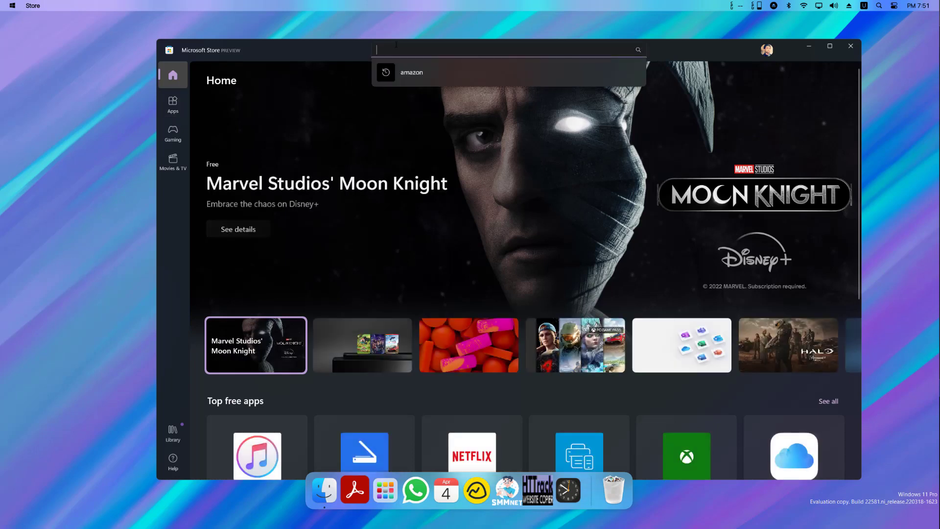
text(bewidg)
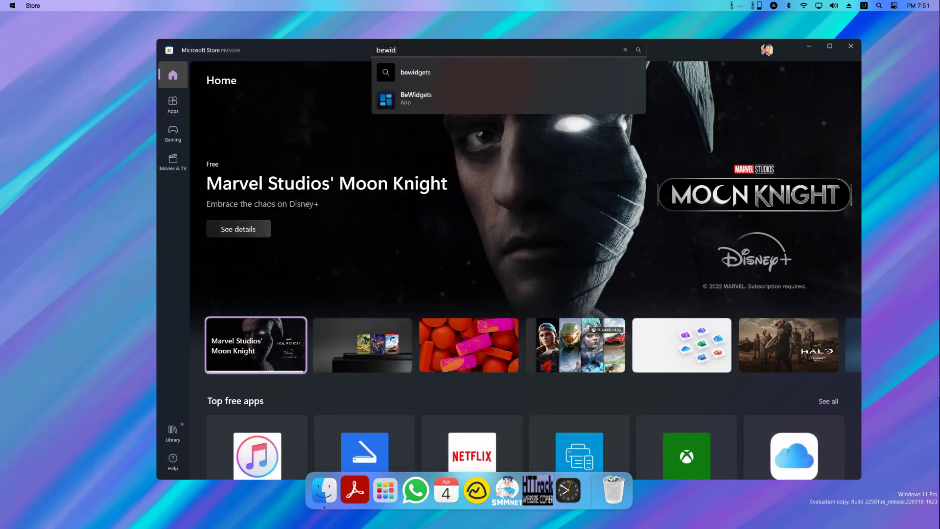
click(439, 95)
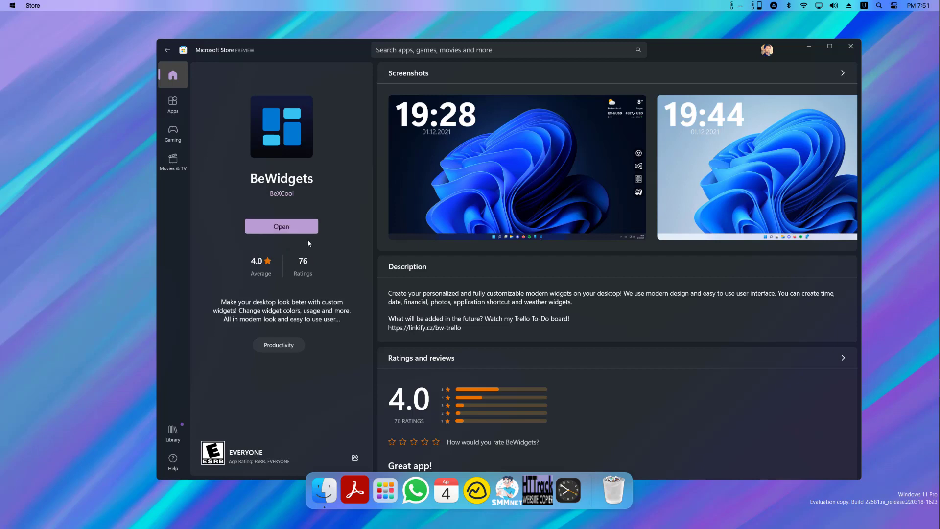
Close Microsoft Store and move the BeWidgets window to the centre-right.
click(853, 46)
click(852, 47)
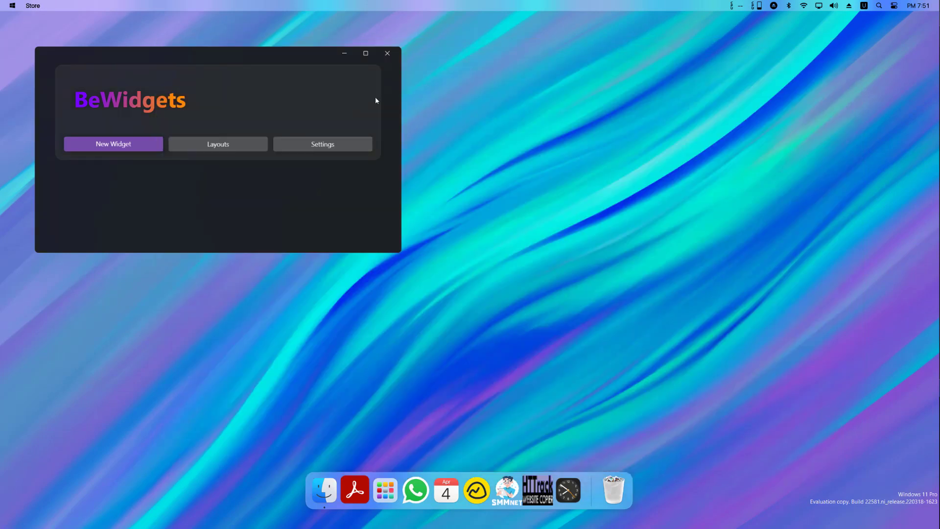
drag(245, 64, 665, 175)
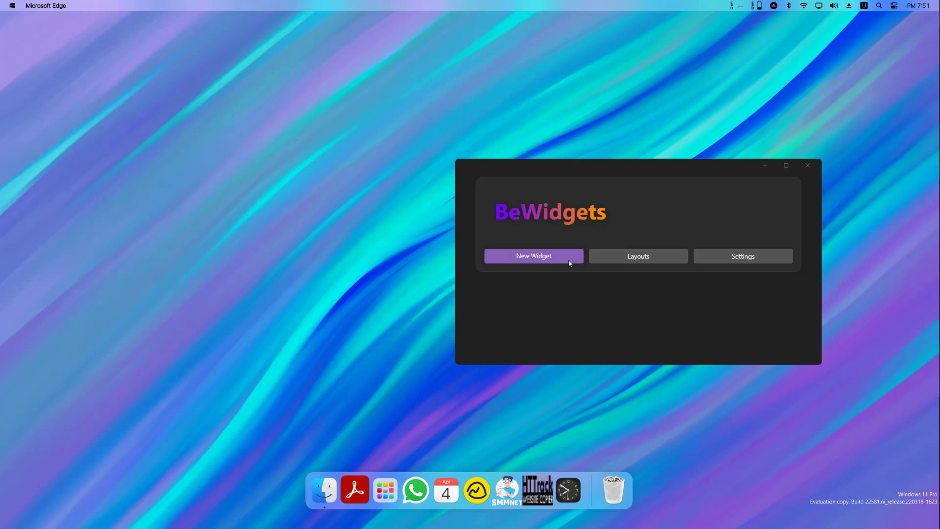
click(602, 262)
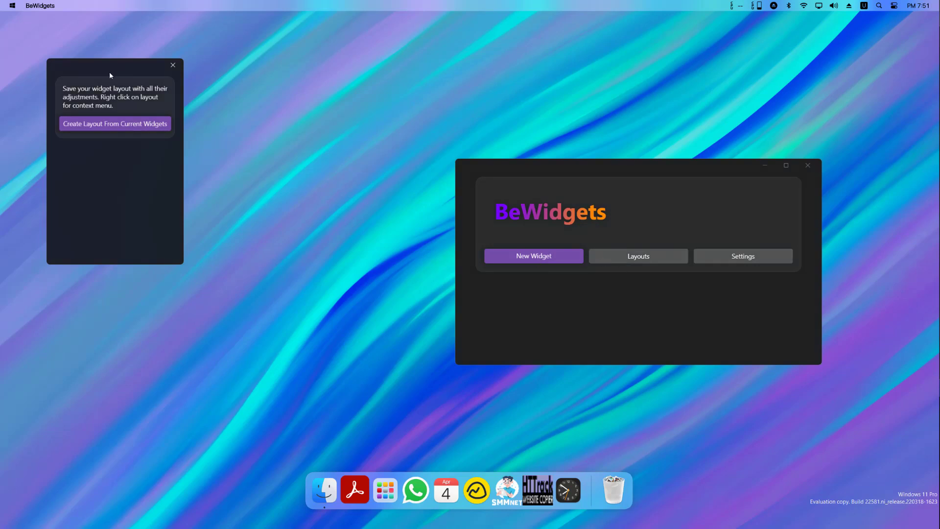
click(172, 70)
Add a new Time clock widget, move it upper left-centre, and select its name.
click(516, 260)
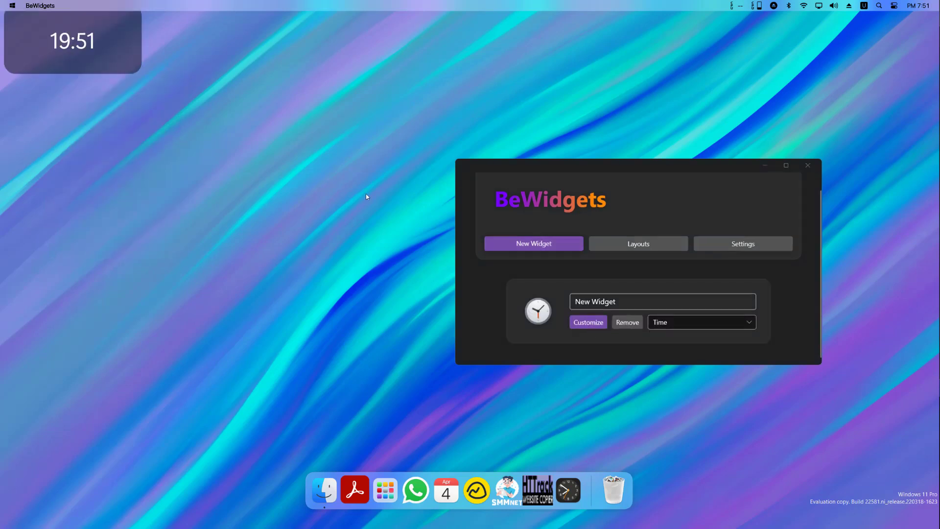
drag(96, 49, 266, 105)
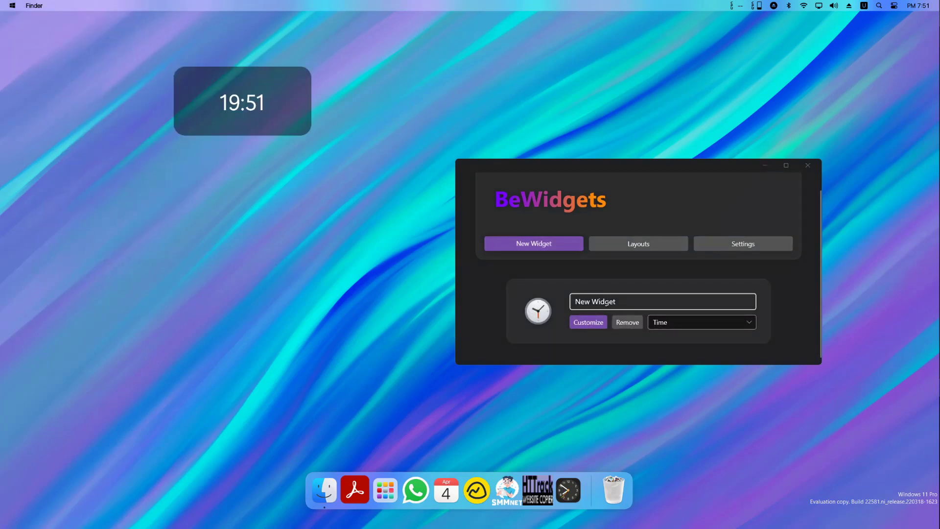
click(647, 301)
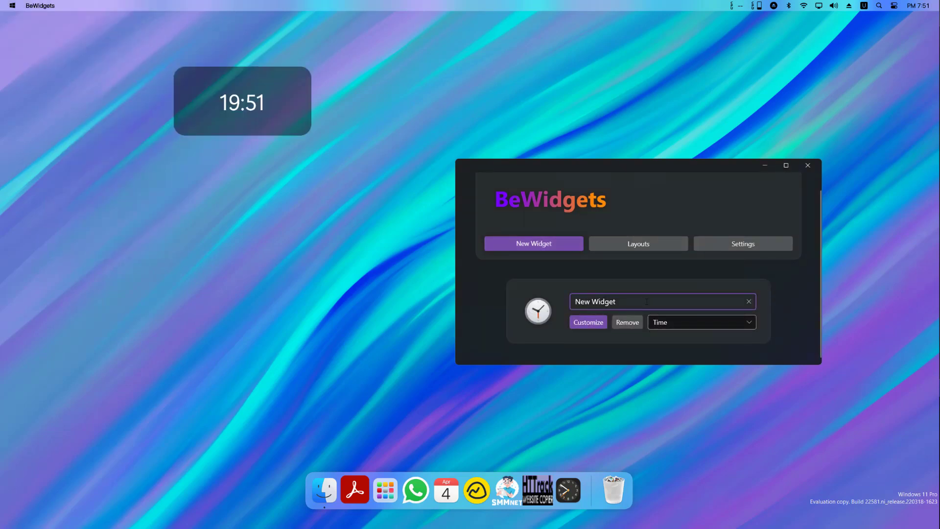
double_click(614, 302)
key(ctrl+a)
Name the widget 'time' and open its Customize window at the top right.
text(time)
click(587, 323)
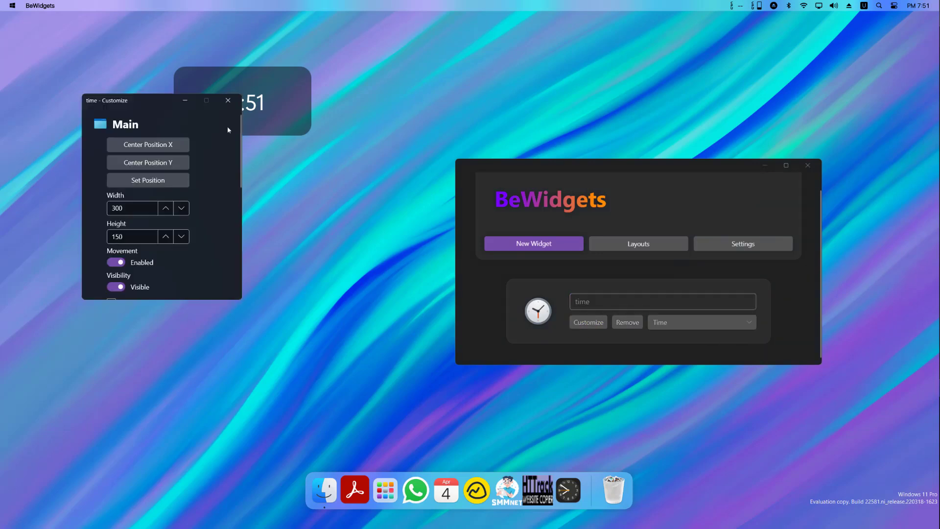
drag(157, 97, 779, 69)
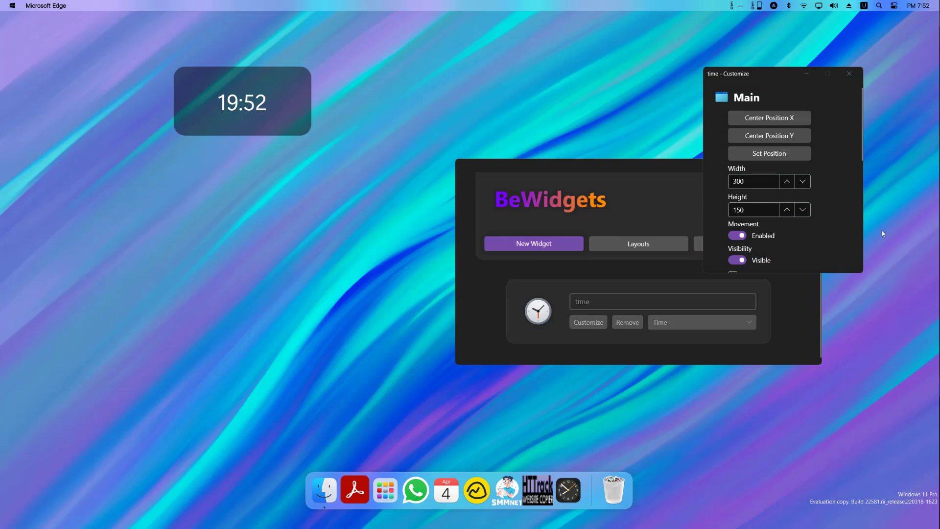
Set the clock widget width to 470 and move it to the top centre.
click(787, 181)
click(787, 182)
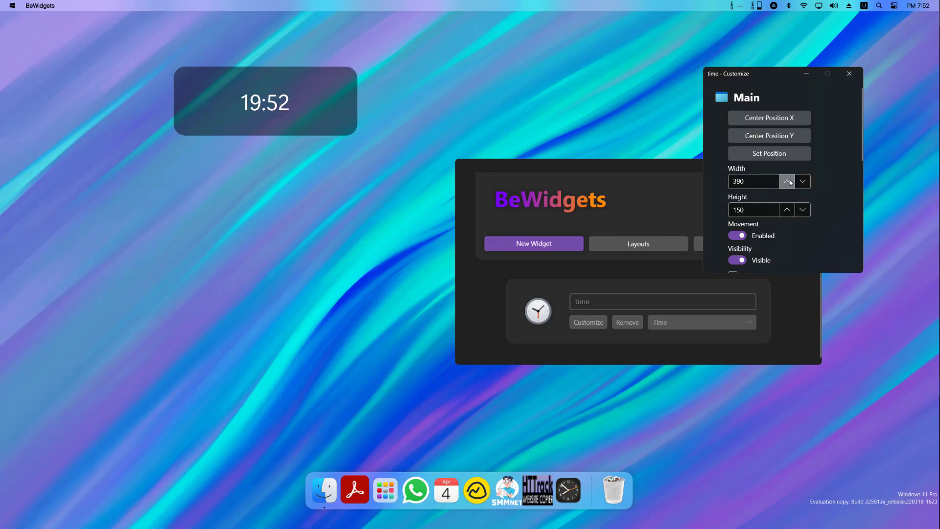
click(787, 181)
click(788, 181)
click(787, 181)
click(787, 181)
click(787, 182)
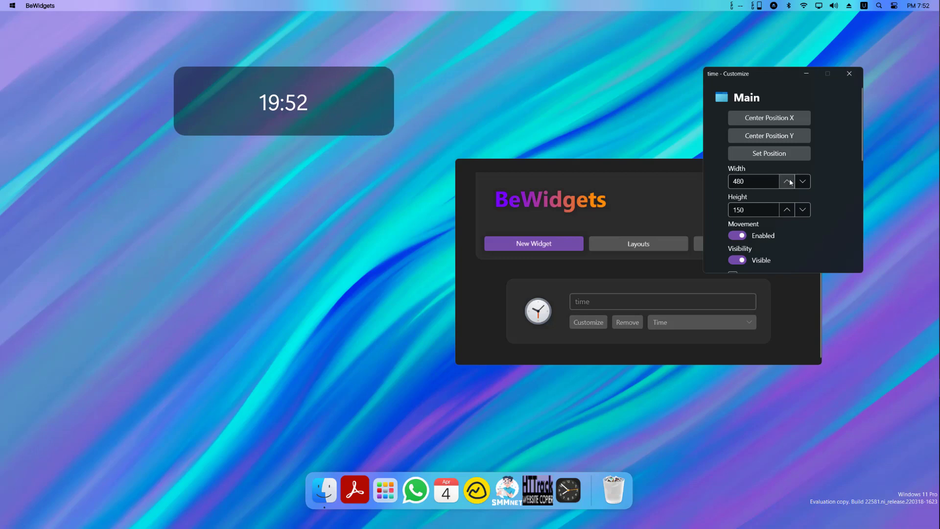
click(787, 181)
click(787, 182)
click(787, 182)
click(787, 182)
click(803, 181)
click(803, 181)
click(803, 181)
click(803, 181)
click(802, 182)
click(803, 181)
click(803, 181)
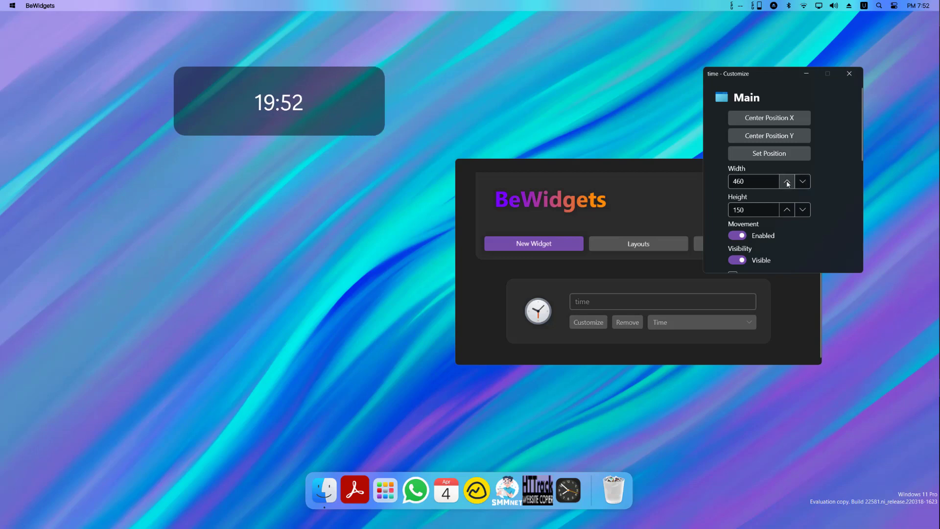
click(787, 181)
drag(334, 107, 605, 104)
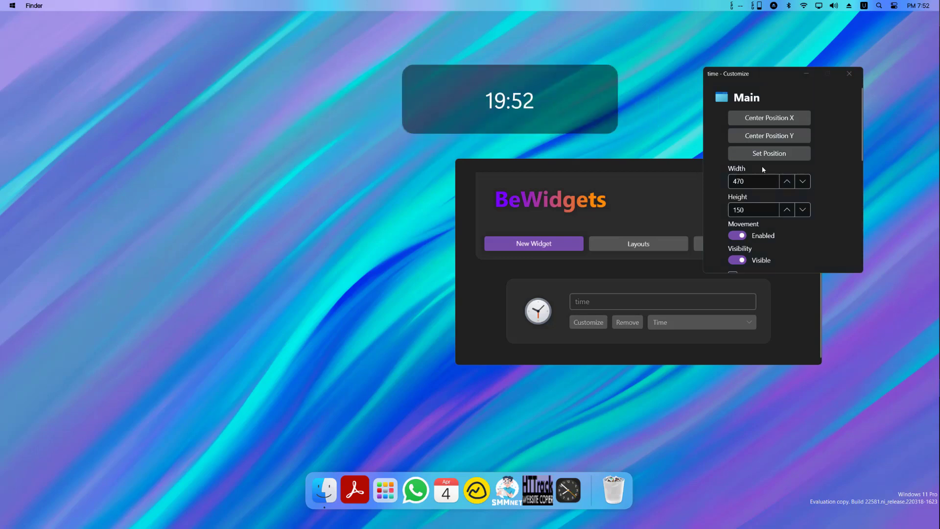
Enable 12 Hour Format and Remove zero before hour for the clock.
scroll(801, 264, down, 1)
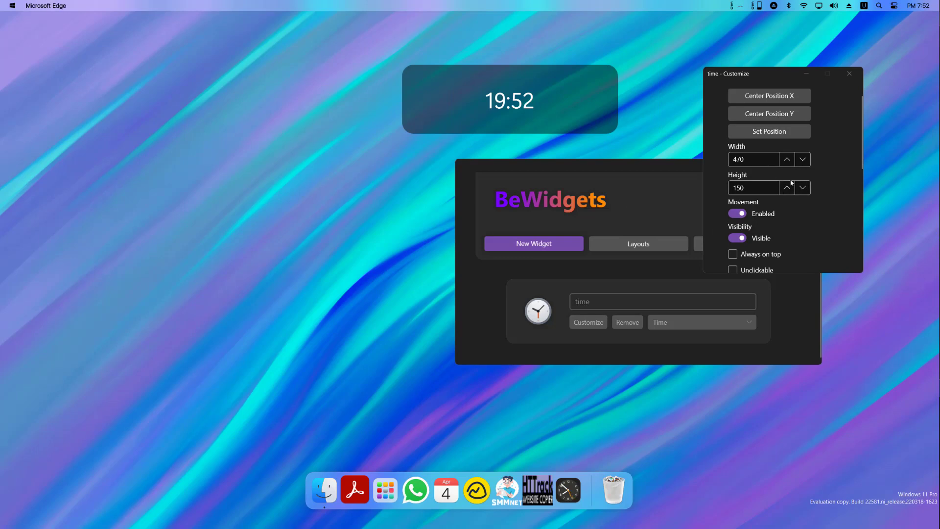
scroll(781, 185, down, 3)
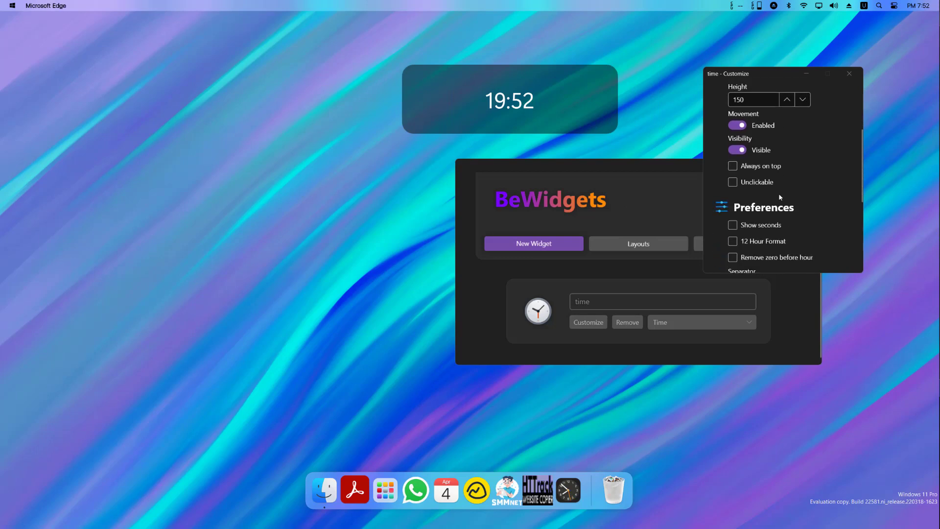
click(760, 244)
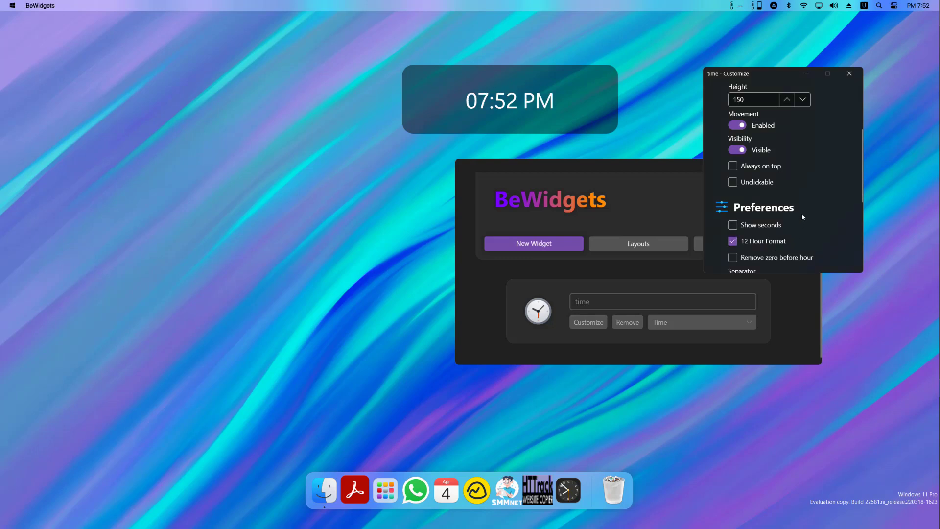
scroll(801, 213, down, 1)
scroll(802, 215, down, 1)
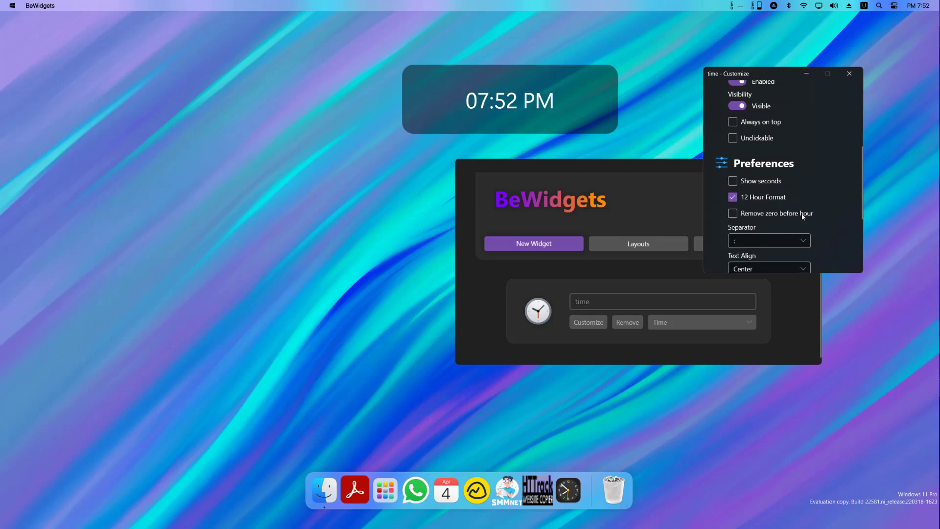
click(766, 216)
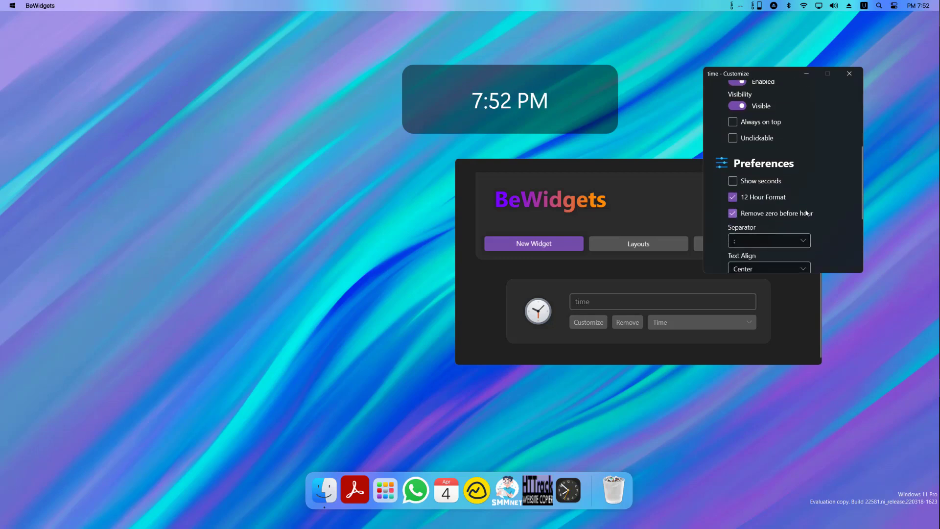
Make the clock's background colour fully transparent and nudge it near the top.
scroll(806, 213, down, 2)
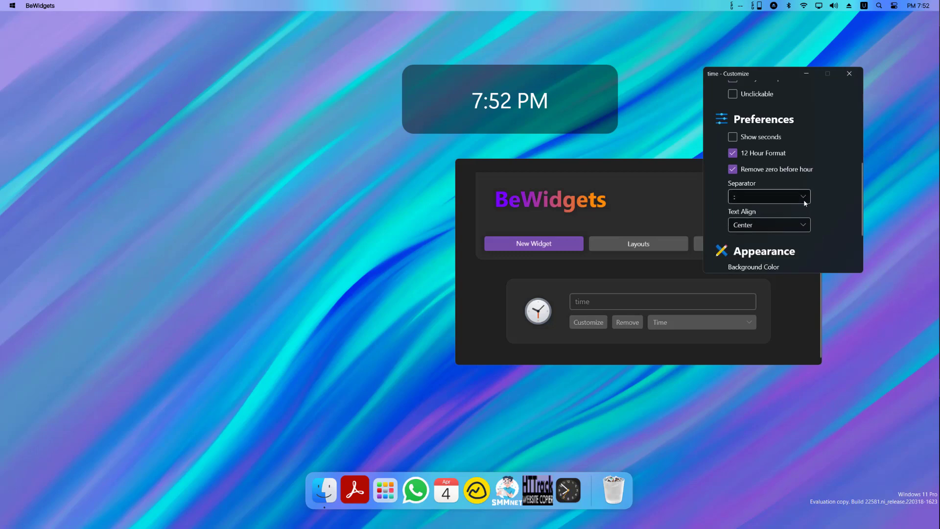
scroll(805, 206, down, 2)
scroll(808, 203, down, 2)
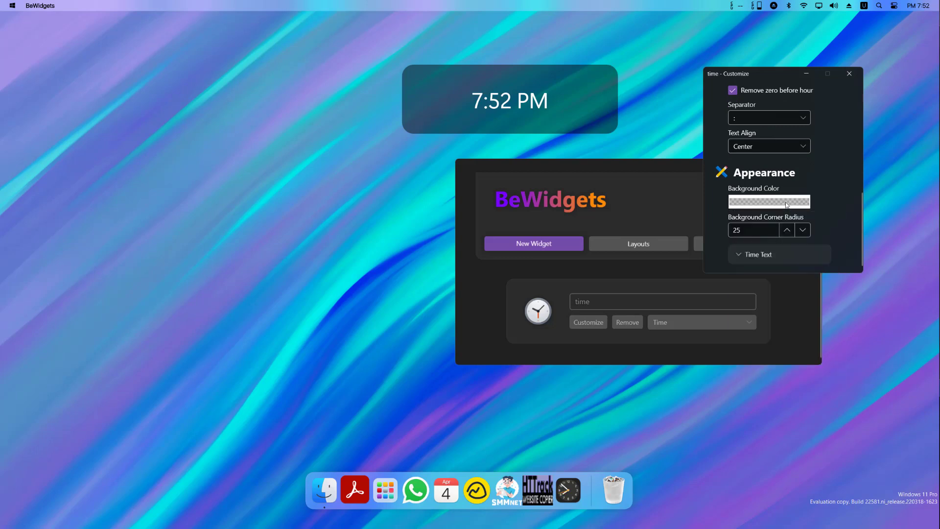
click(787, 205)
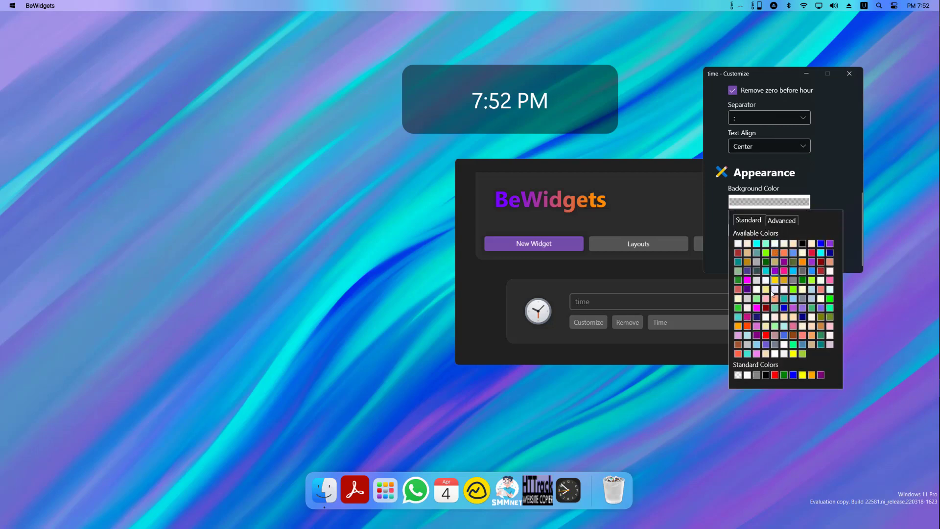
click(738, 376)
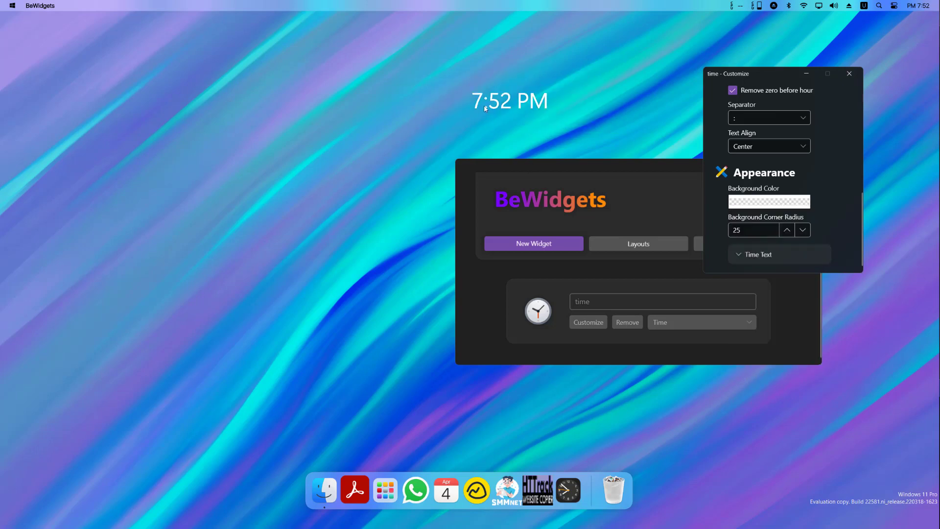
mouse_move(489, 105)
mouse_down()
mouse_move(475, 113)
mouse_move(486, 116)
mouse_up()
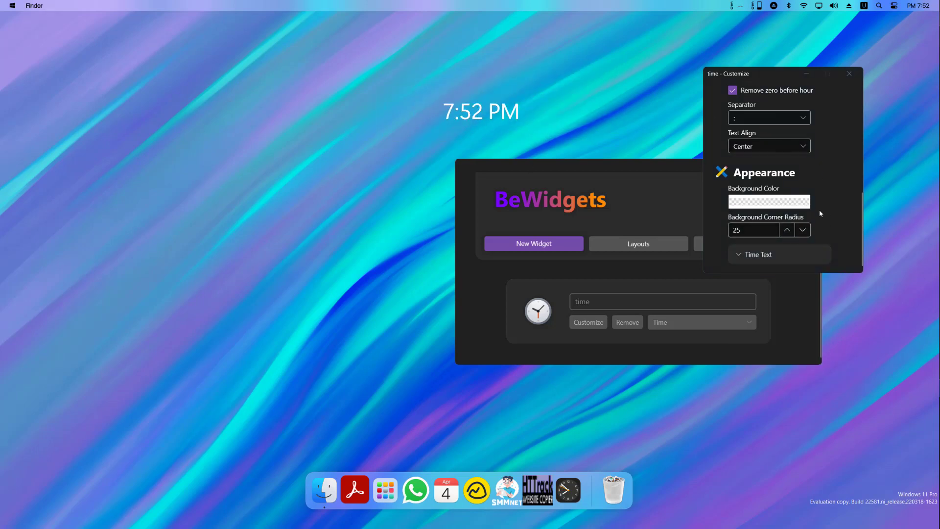
click(757, 253)
scroll(815, 214, down, 4)
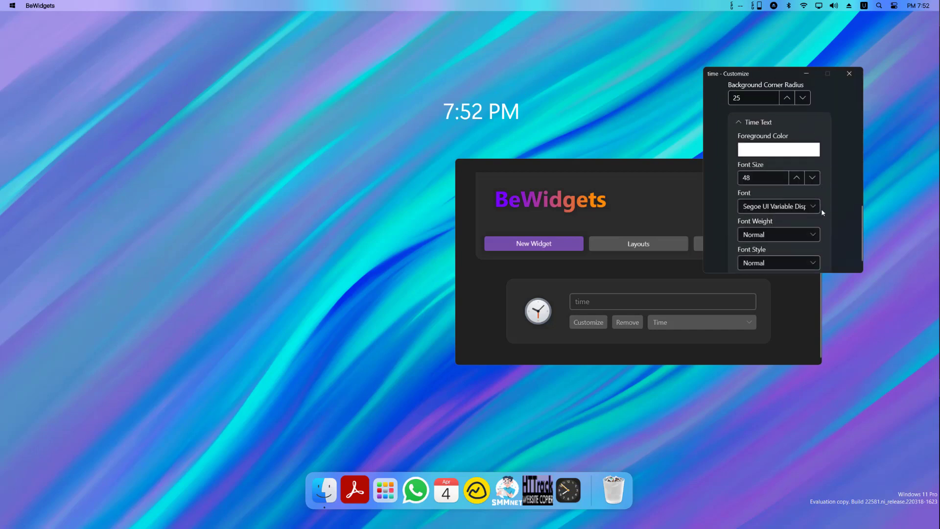
Set the clock's Time Text font size to 83.
scroll(837, 186, down, 1)
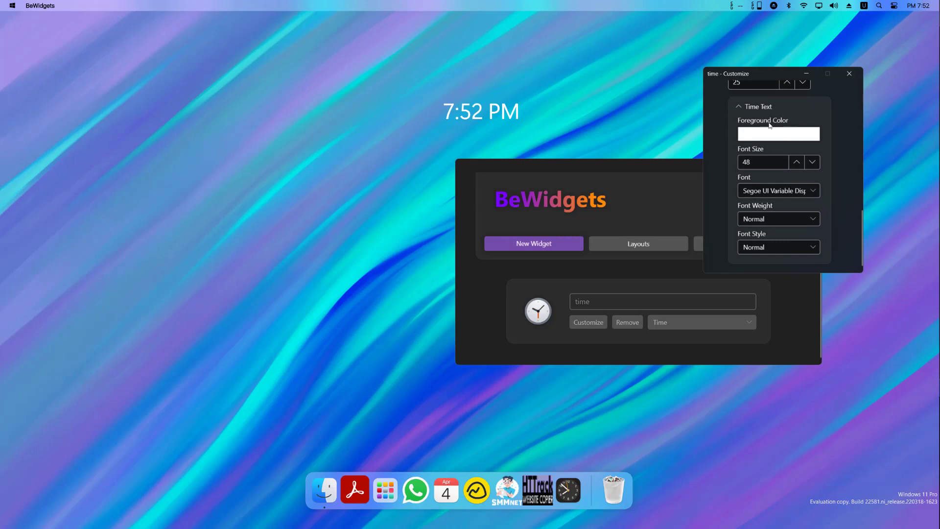
click(782, 162)
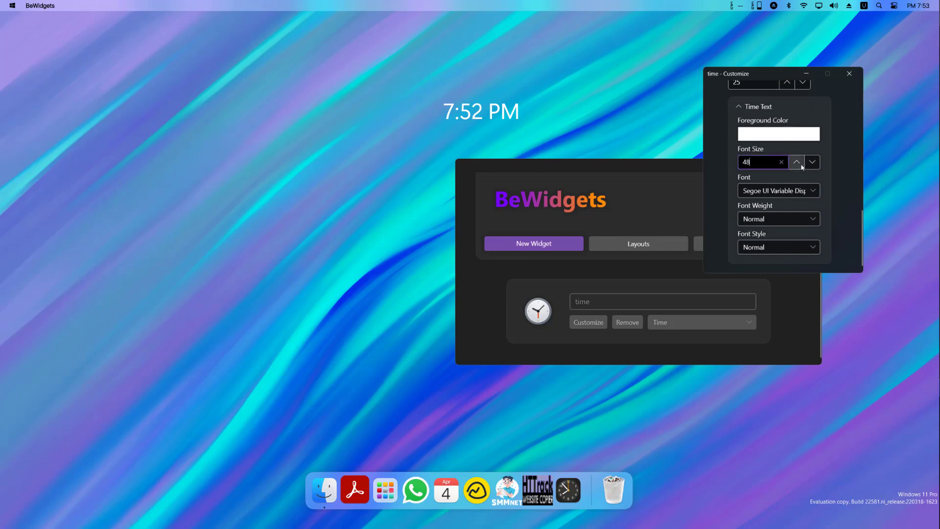
click(802, 166)
click(802, 166)
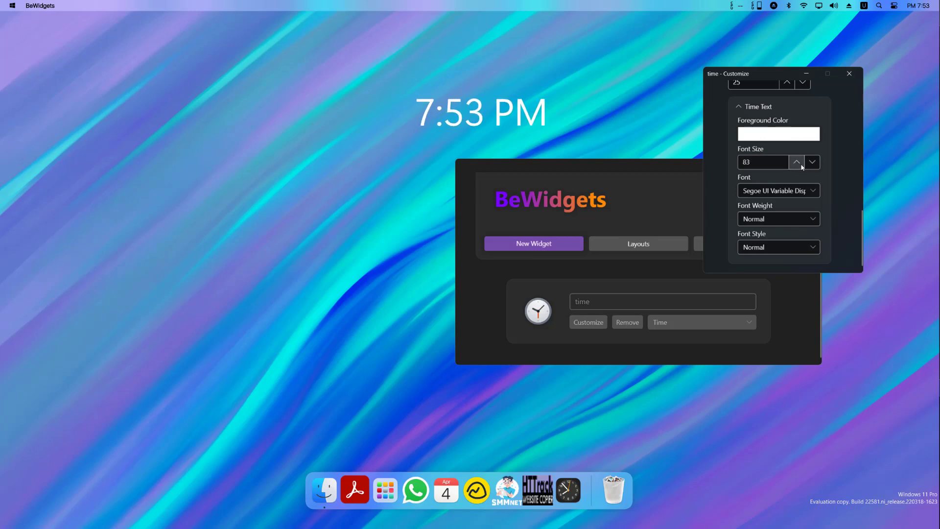
click(802, 166)
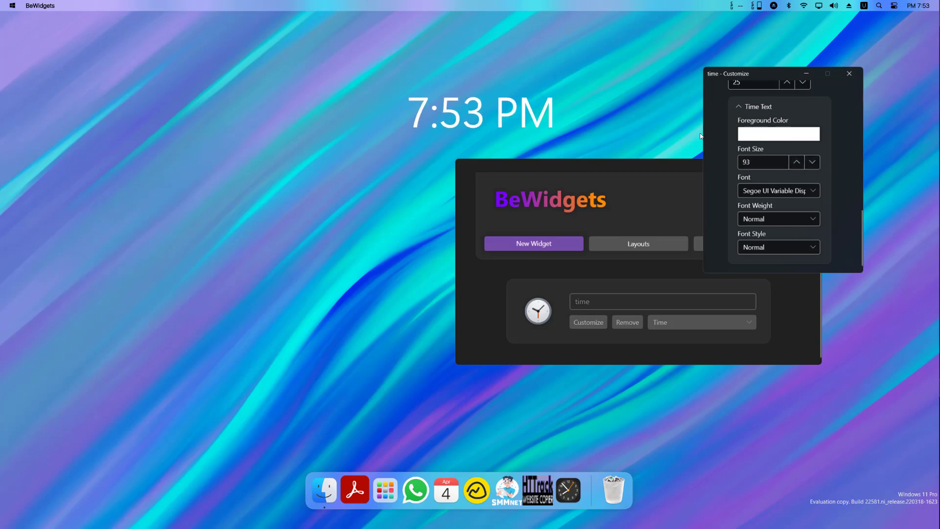
click(814, 163)
click(815, 165)
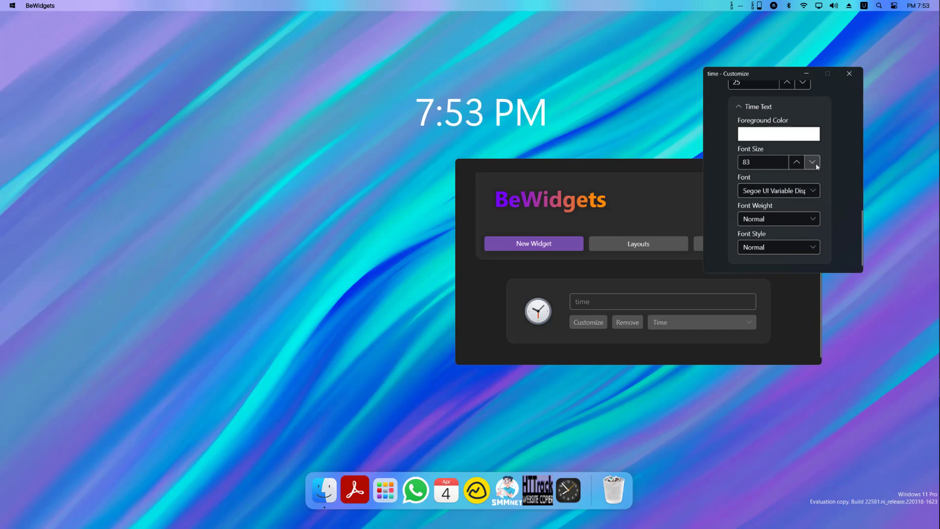
Change the clock font to Montserrat ExtraLight.
click(808, 193)
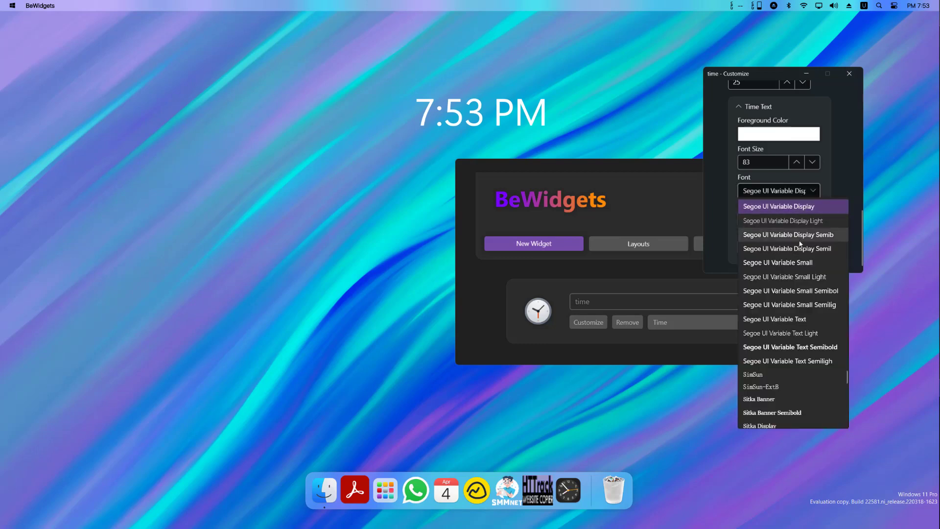
scroll(798, 254, down, 7)
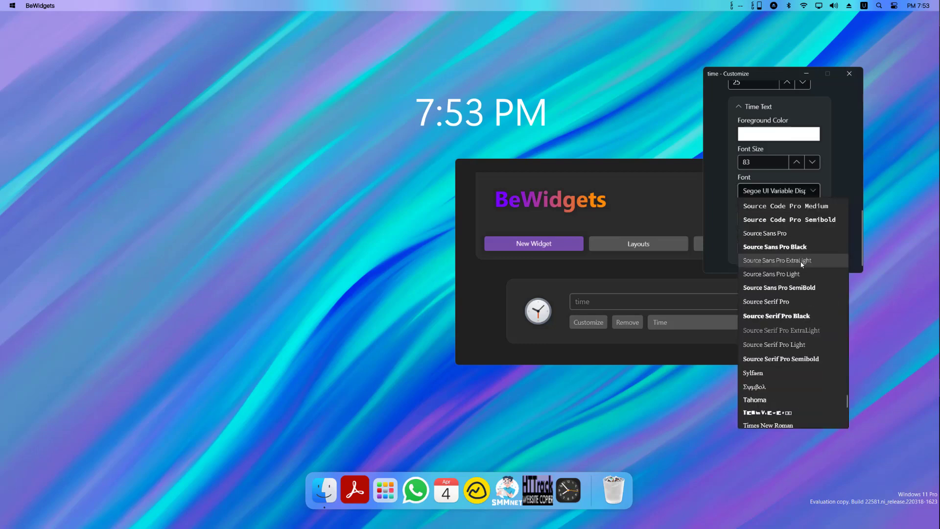
scroll(802, 263, up, 15)
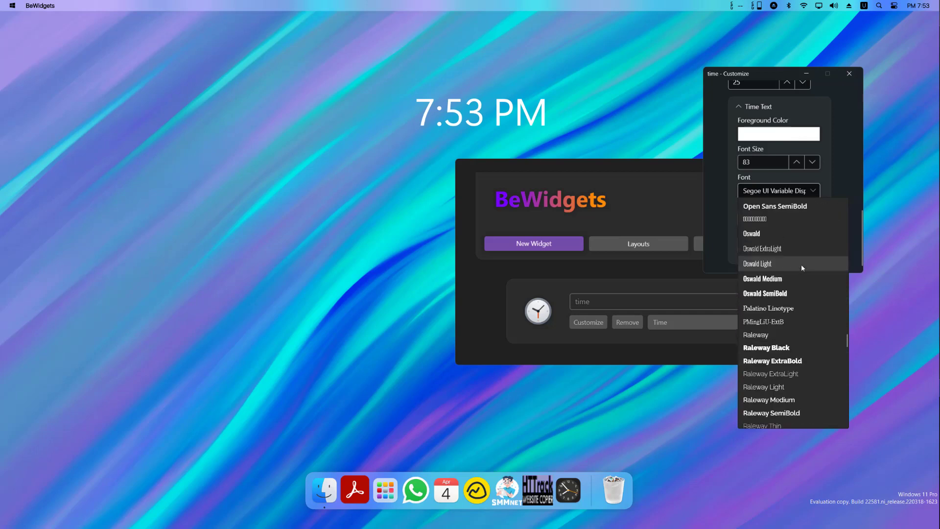
scroll(798, 283, up, 10)
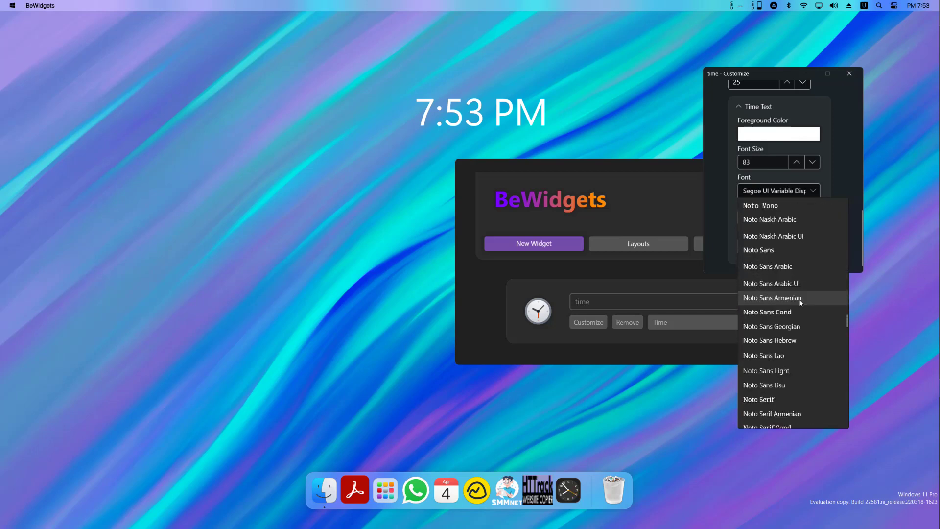
scroll(801, 302, up, 3)
scroll(809, 318, down, 2)
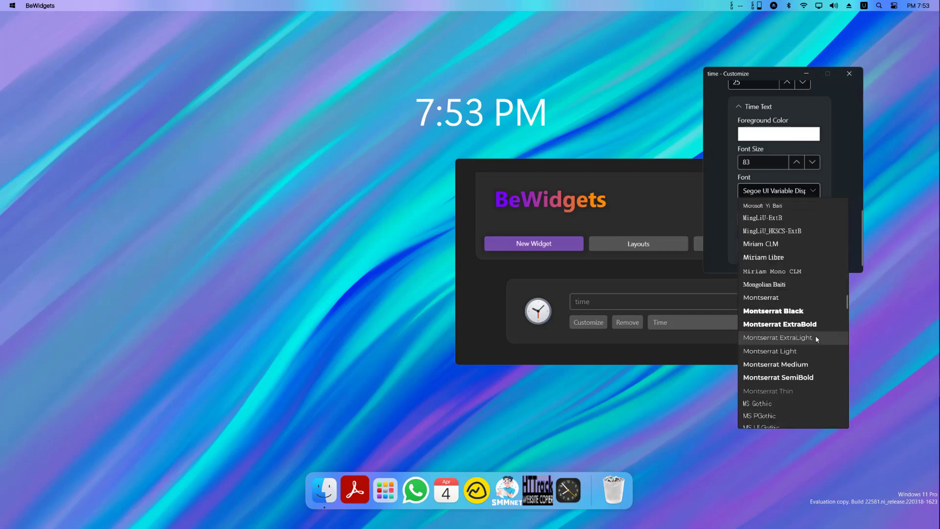
click(816, 339)
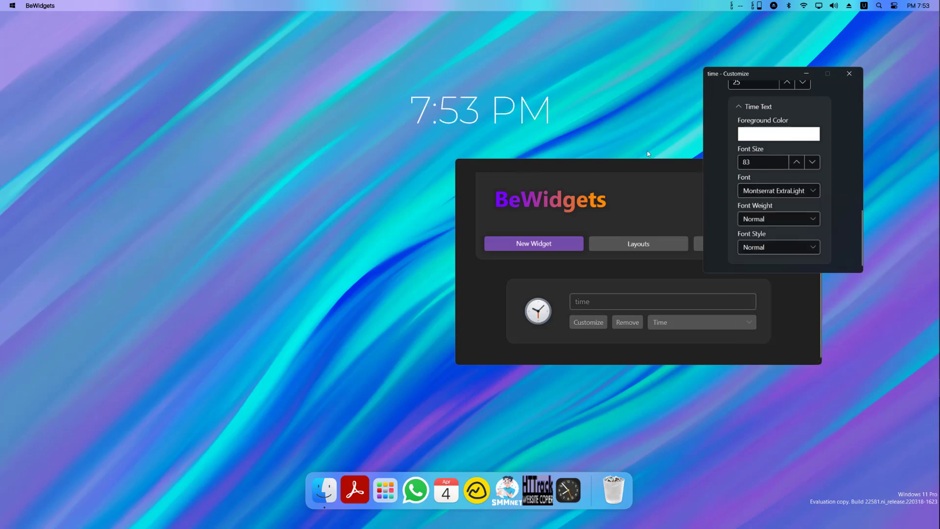
scroll(737, 113, up, 15)
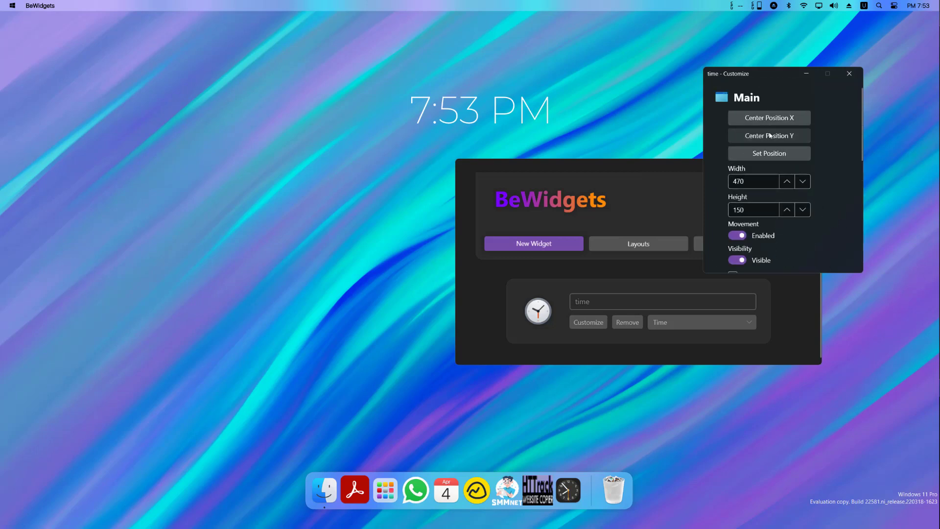
Centre the clock vertically and horizontally, and move the BeWidgets main window aside.
click(769, 136)
click(772, 122)
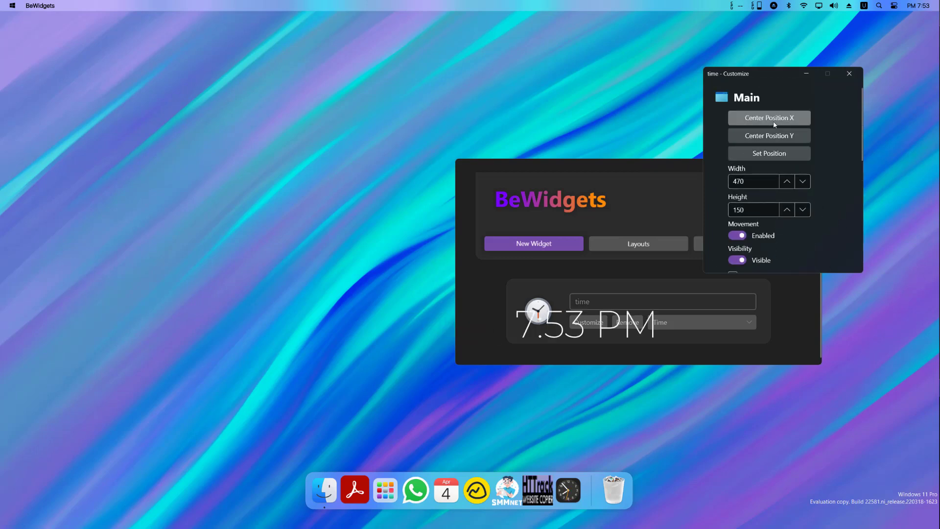
click(757, 153)
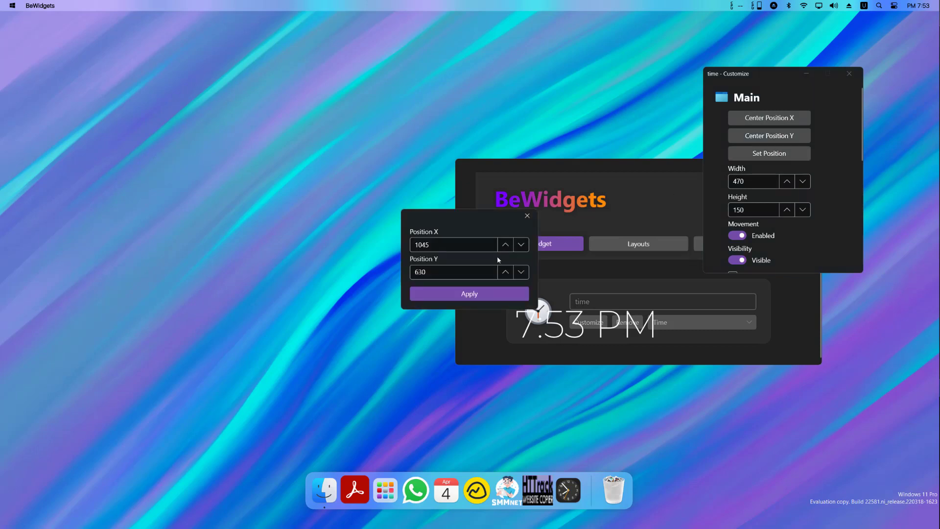
click(527, 217)
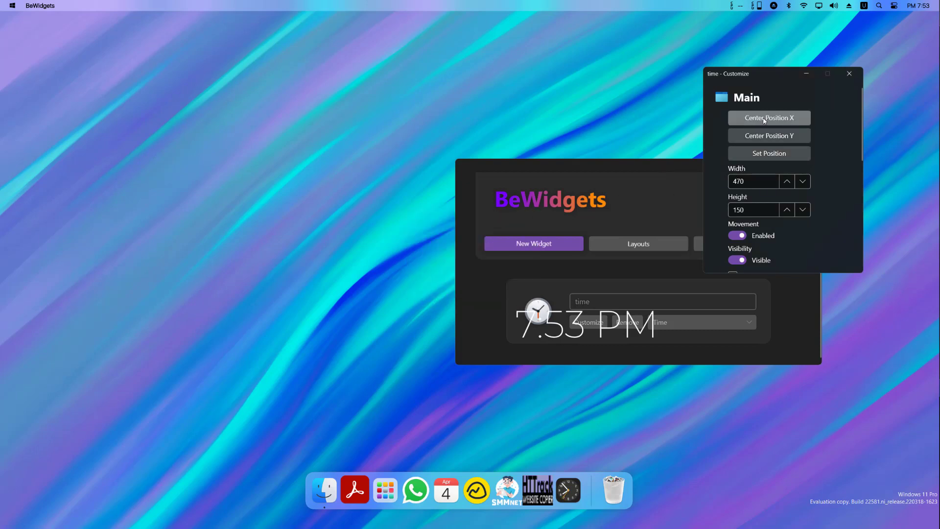
click(516, 305)
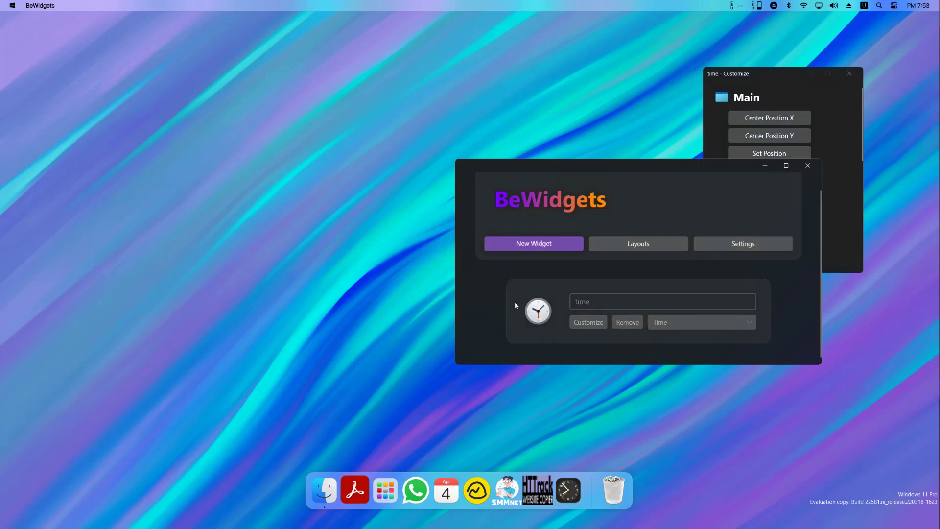
click(766, 167)
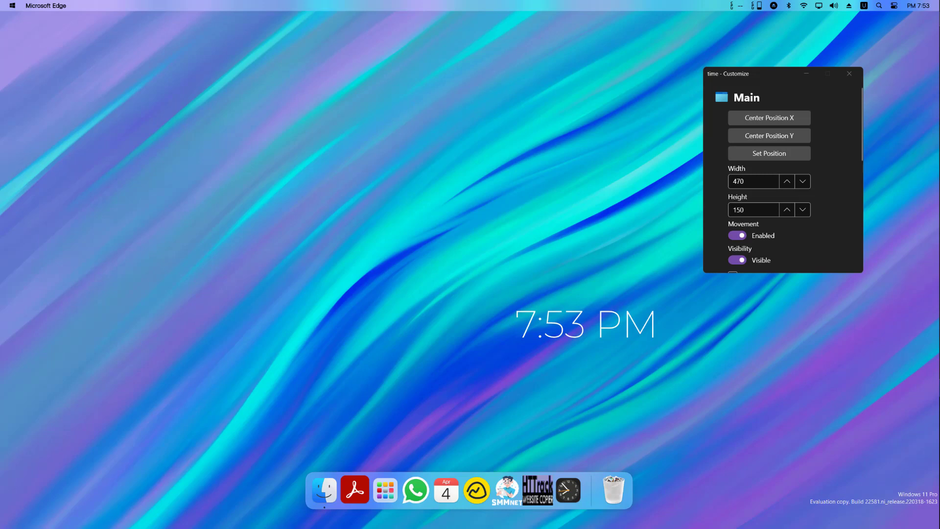
Re-centre the clock horizontally and drag it just above the desktop's middle.
click(769, 118)
click(611, 276)
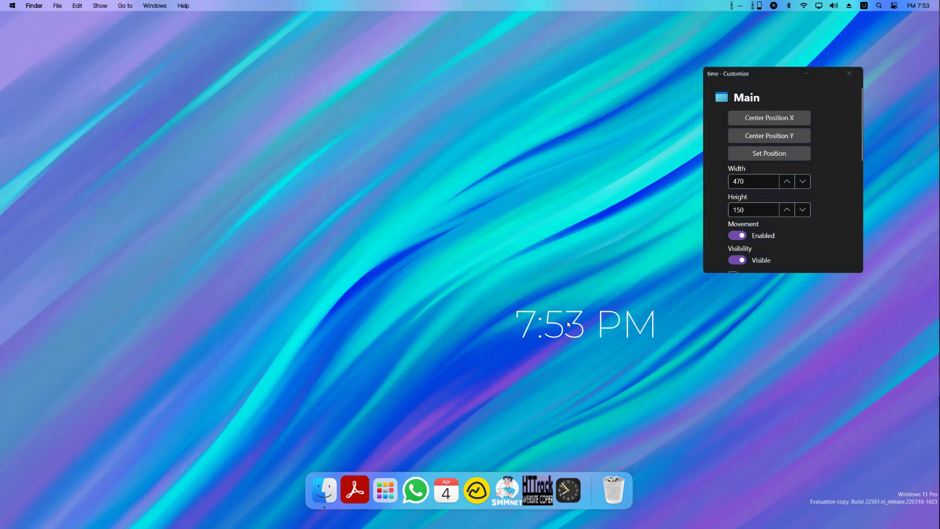
click(768, 154)
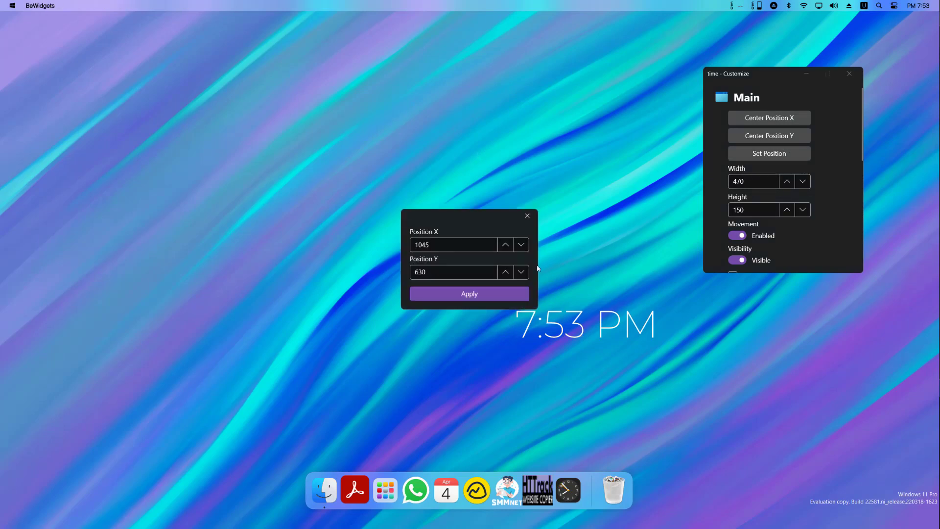
click(527, 215)
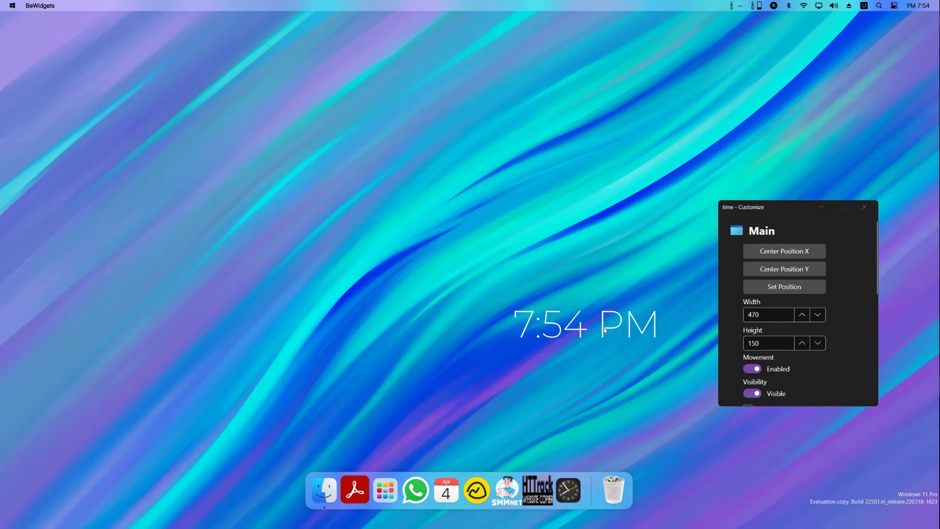
drag(603, 330, 497, 239)
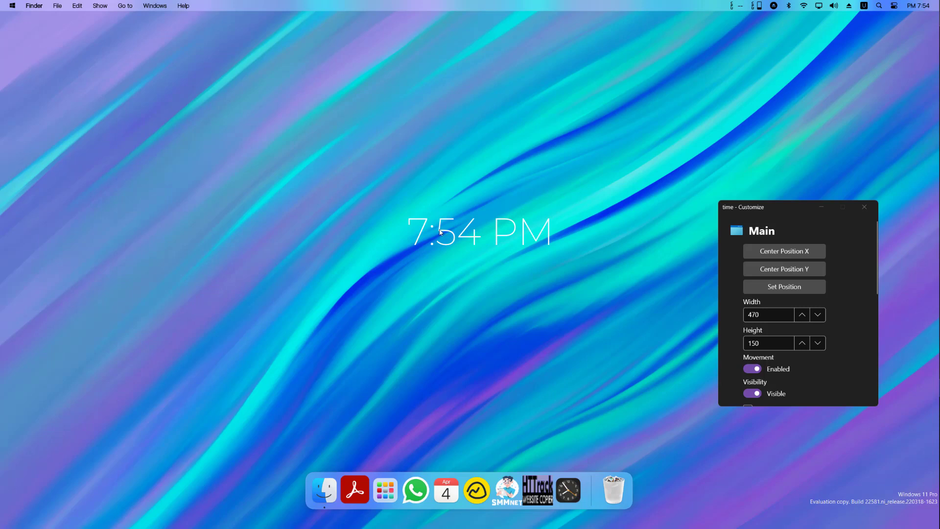
mouse_move(440, 232)
mouse_down()
mouse_move(478, 228)
mouse_move(437, 240)
mouse_up()
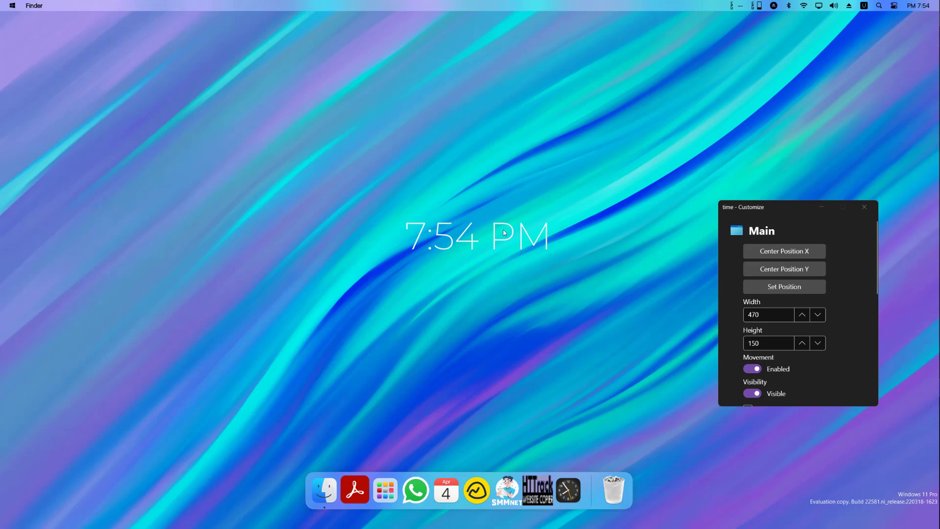
click(375, 340)
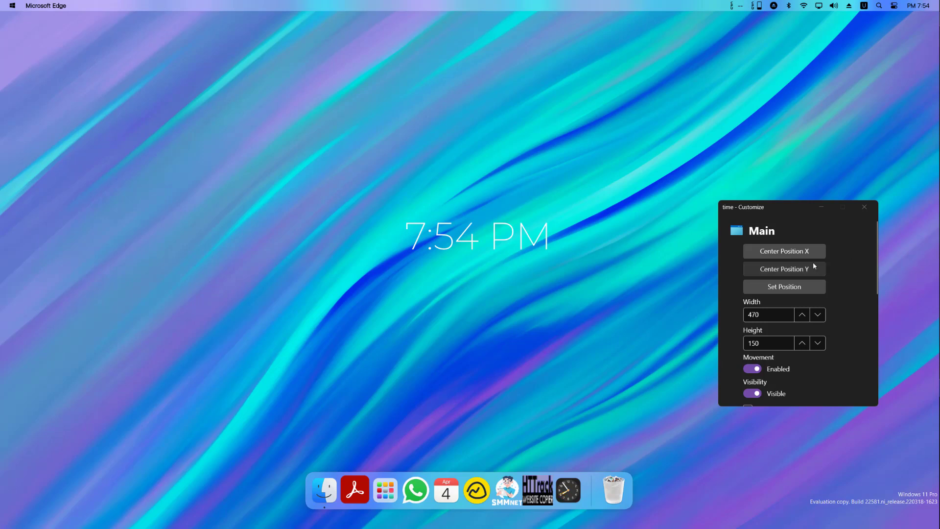
scroll(848, 235, down, 2)
Close the clock's Customize window and enable Hide On Startup in BeWidgets Preferences.
click(863, 208)
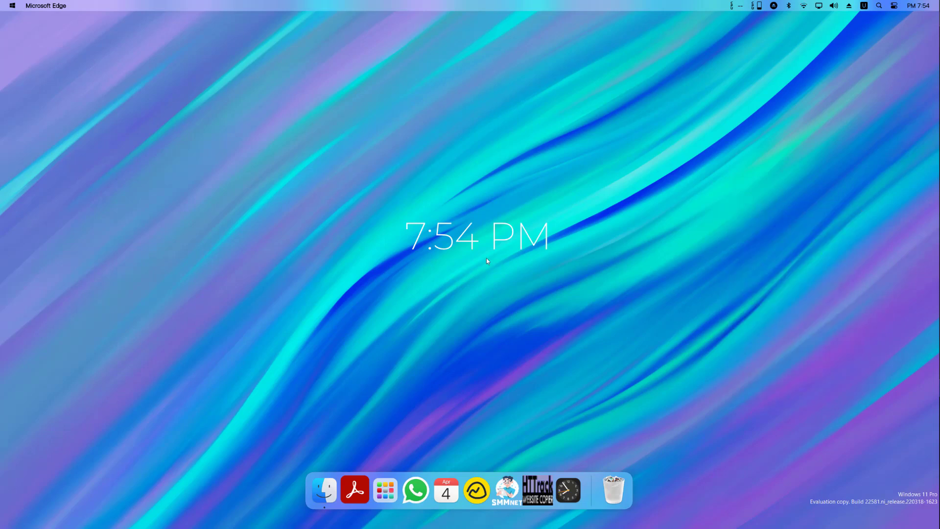
click(487, 240)
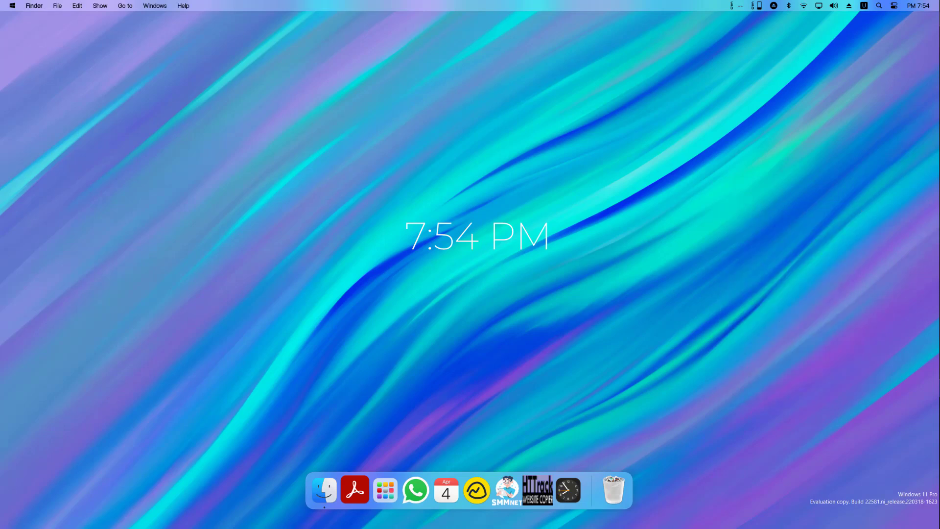
key(alt+Tab)
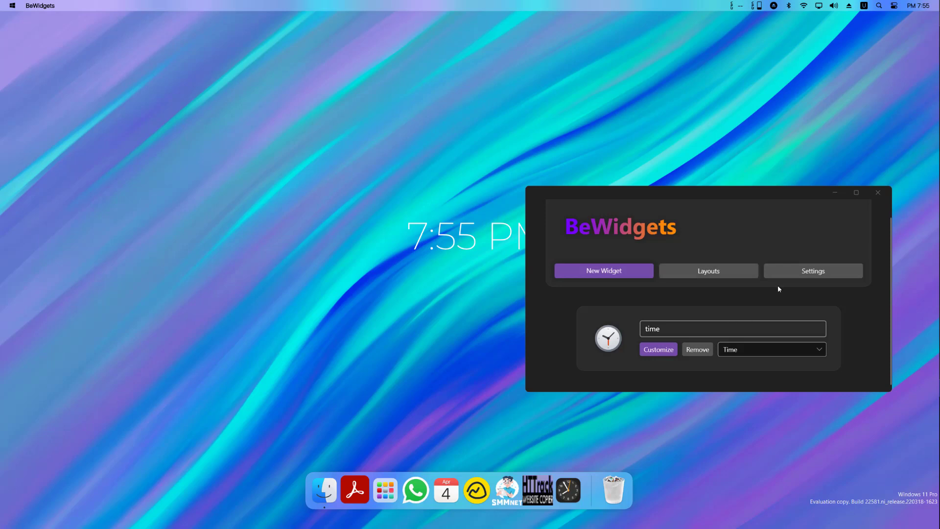
click(791, 273)
click(446, 237)
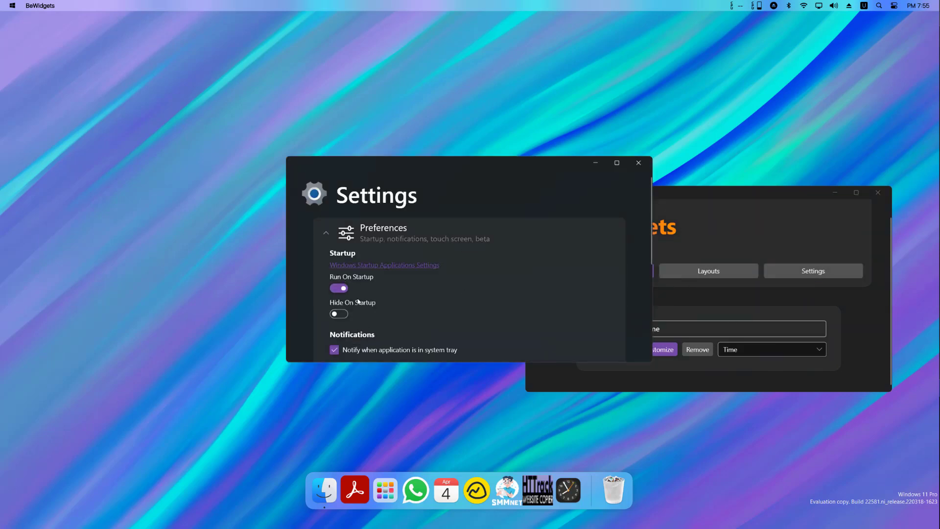
click(339, 314)
scroll(461, 282, down, 1)
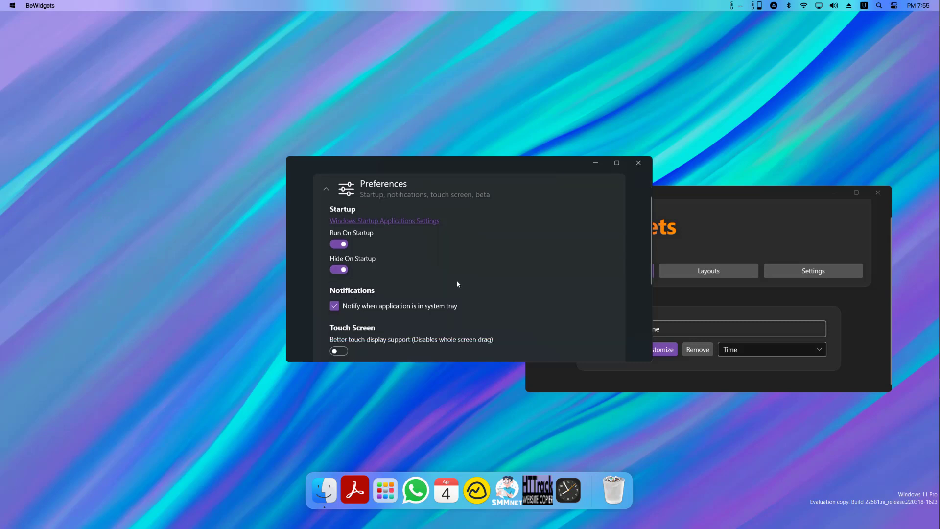
click(639, 162)
Close BeWidgets settings and its main window so it runs in the system tray.
drag(656, 210, 612, 123)
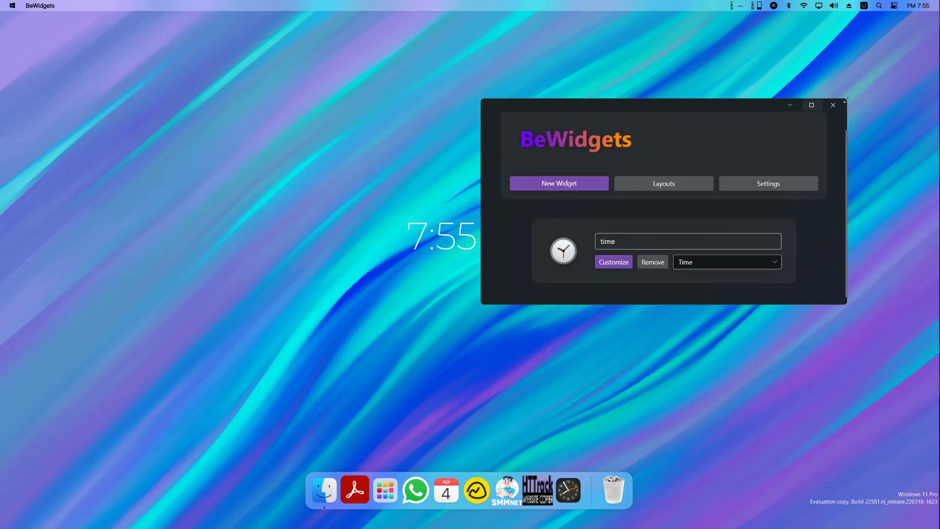
click(785, 182)
click(638, 163)
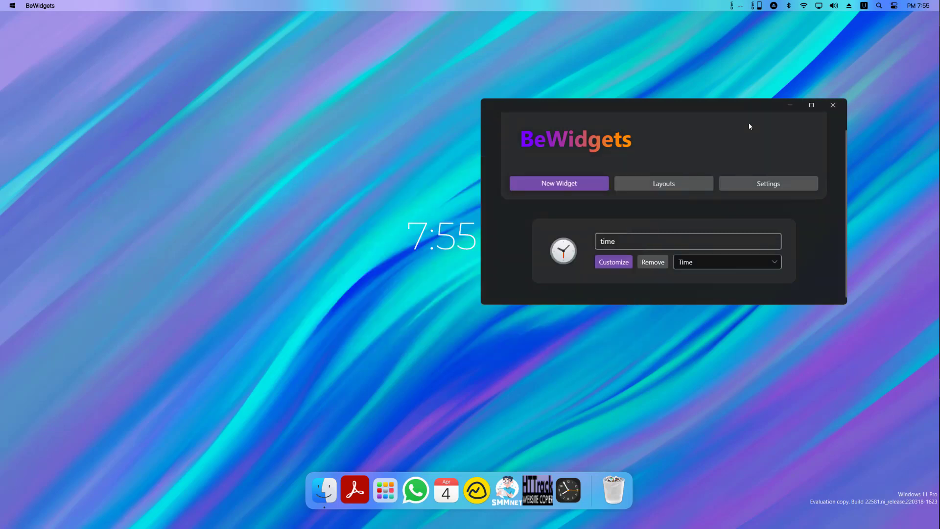
click(834, 105)
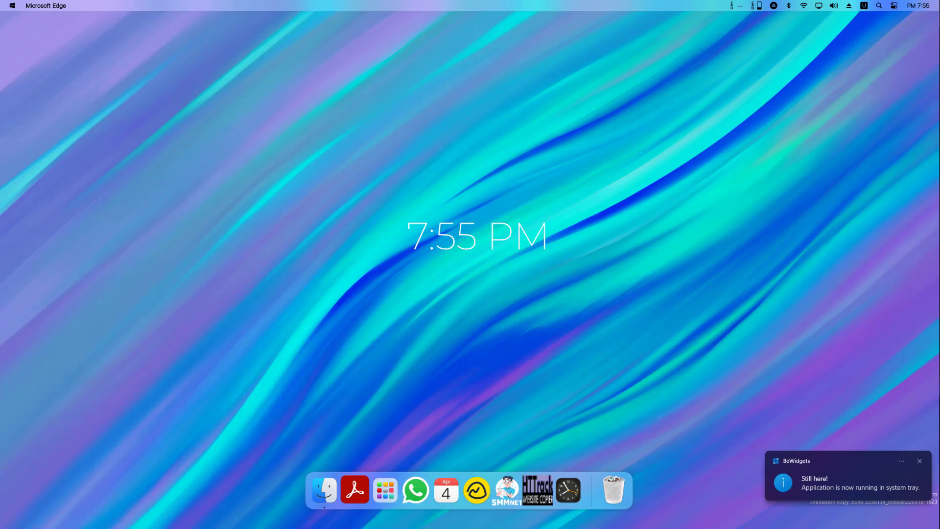
Dismiss the BeWidgets 'Still here!' tray notification.
click(920, 462)
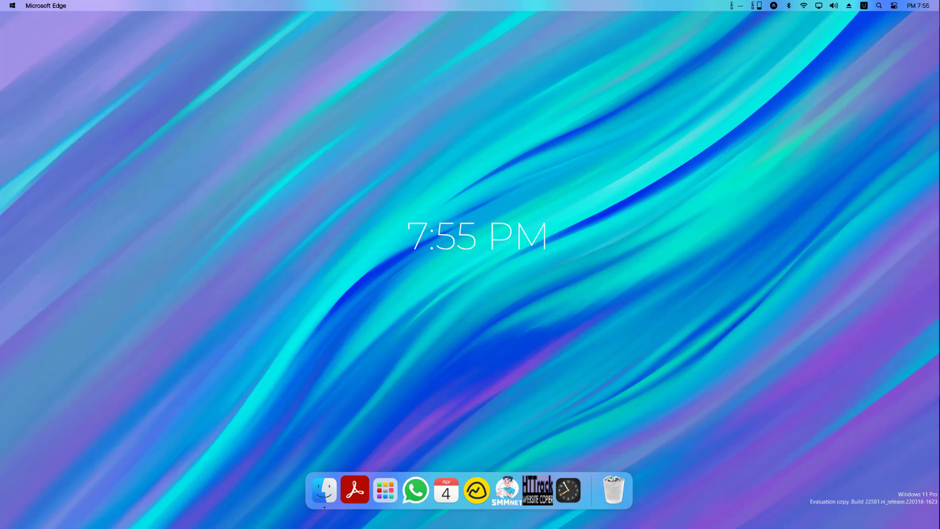
Tick 'Automatically hide the taskbar at startup' in MyDockFinder's Global Settings, then close Preferences.
right_click(589, 478)
click(593, 432)
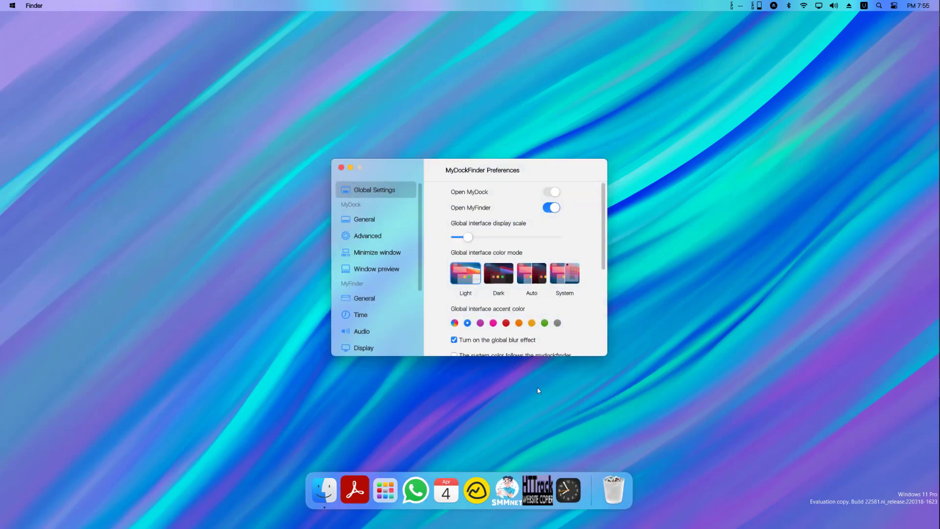
scroll(507, 307, down, 5)
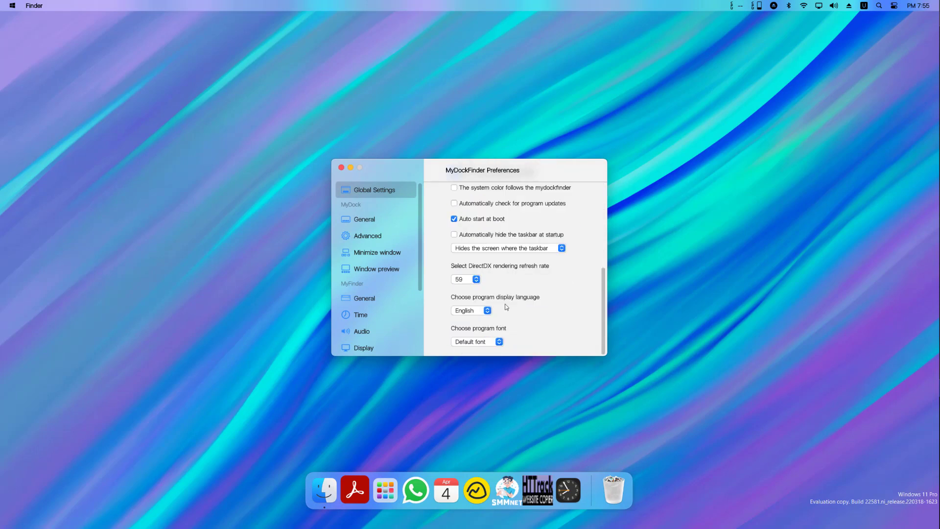
click(493, 236)
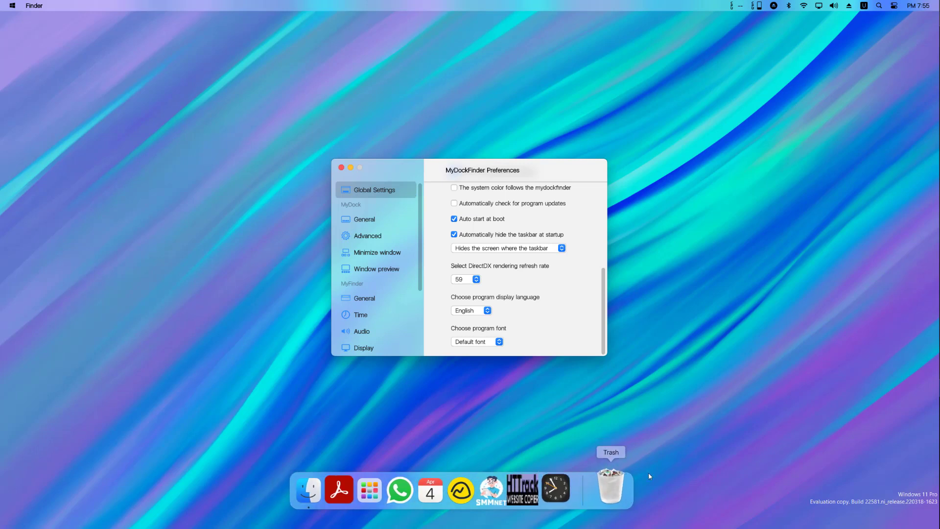
click(341, 168)
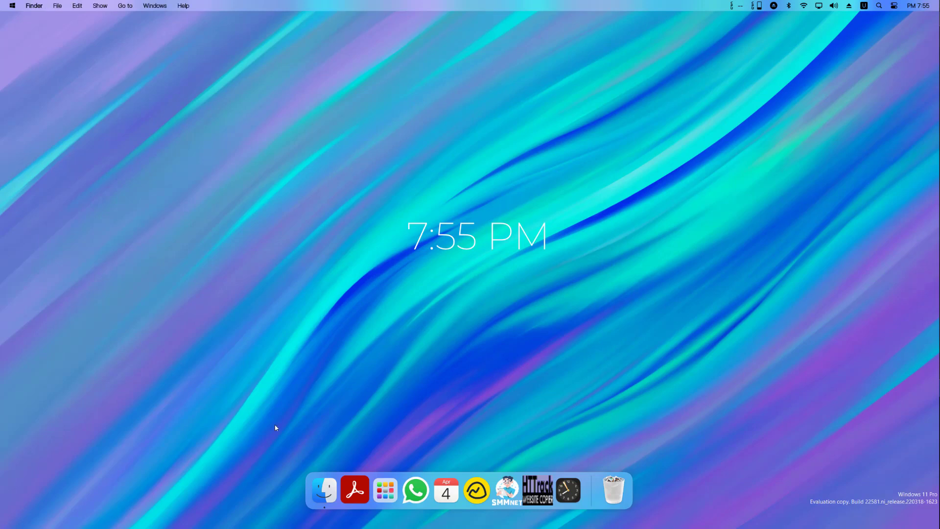
click(389, 491)
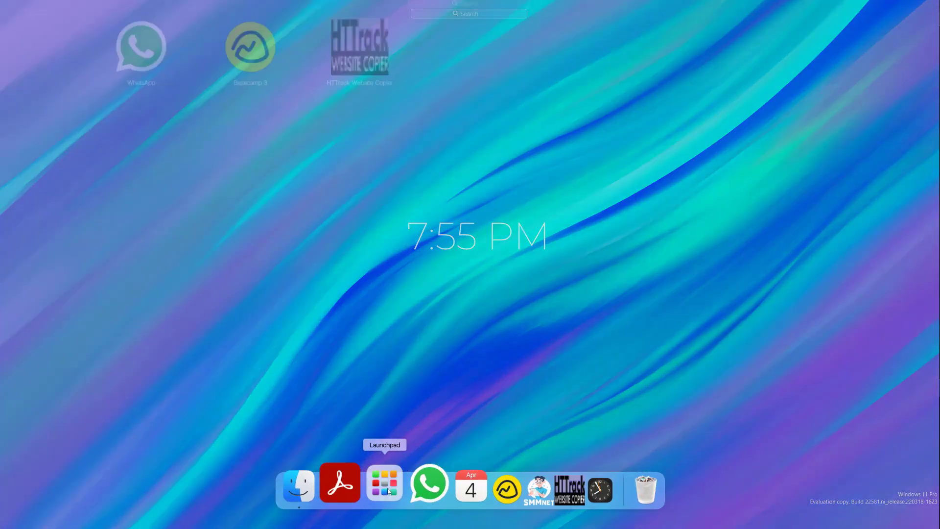
click(387, 489)
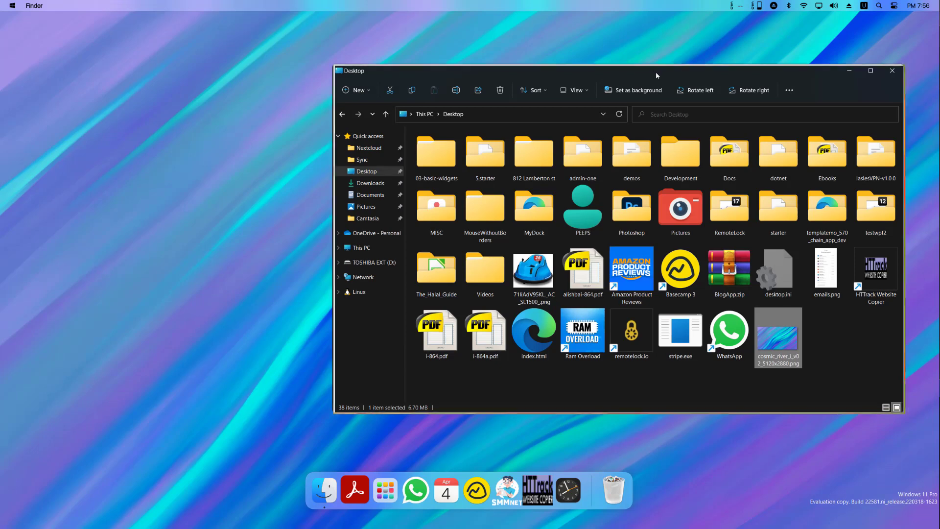
drag(656, 71, 568, 78)
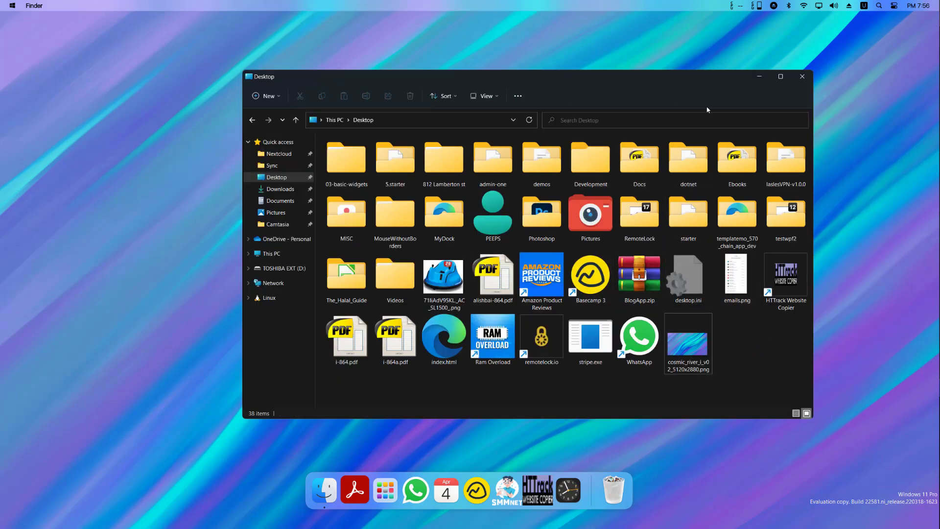
drag(704, 77, 693, 119)
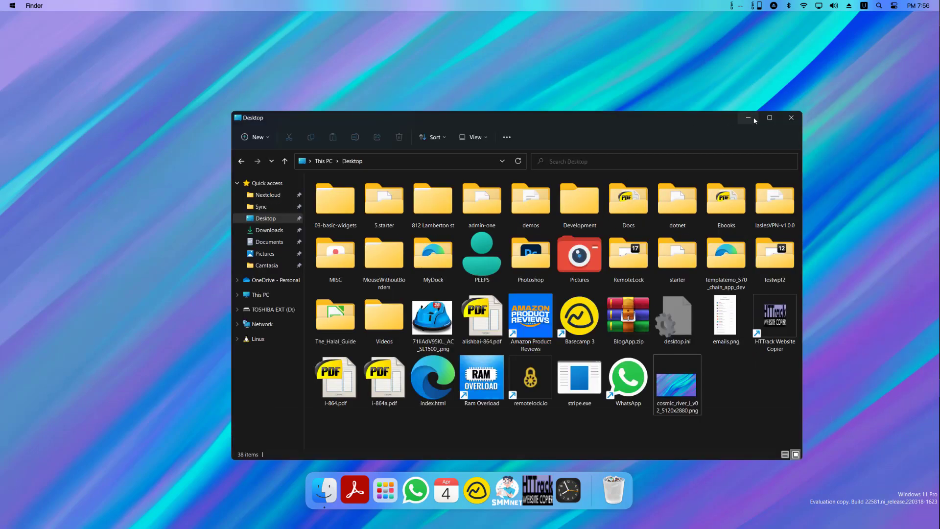
click(750, 119)
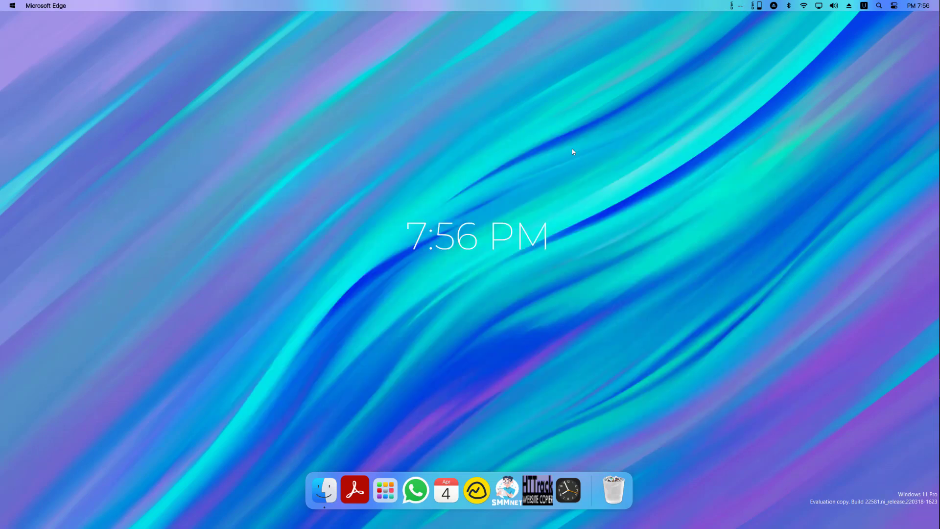
click(45, 7)
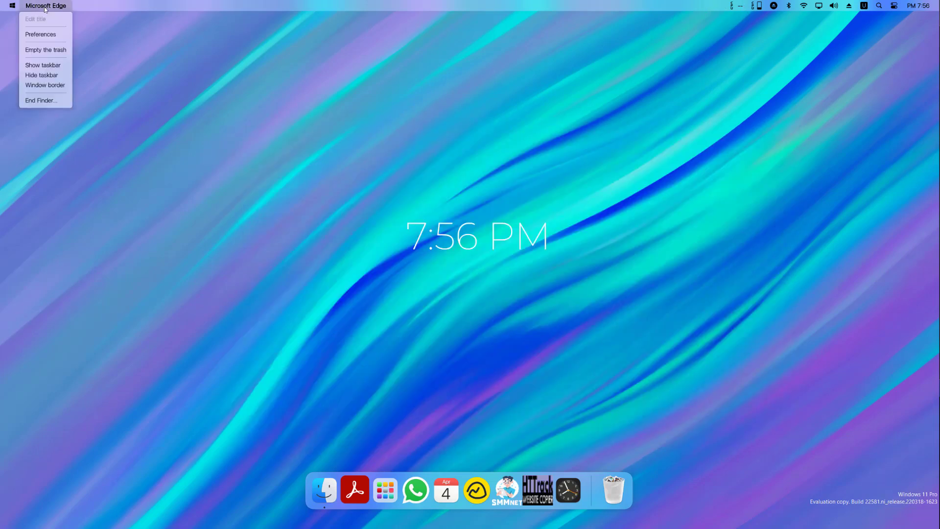
click(141, 61)
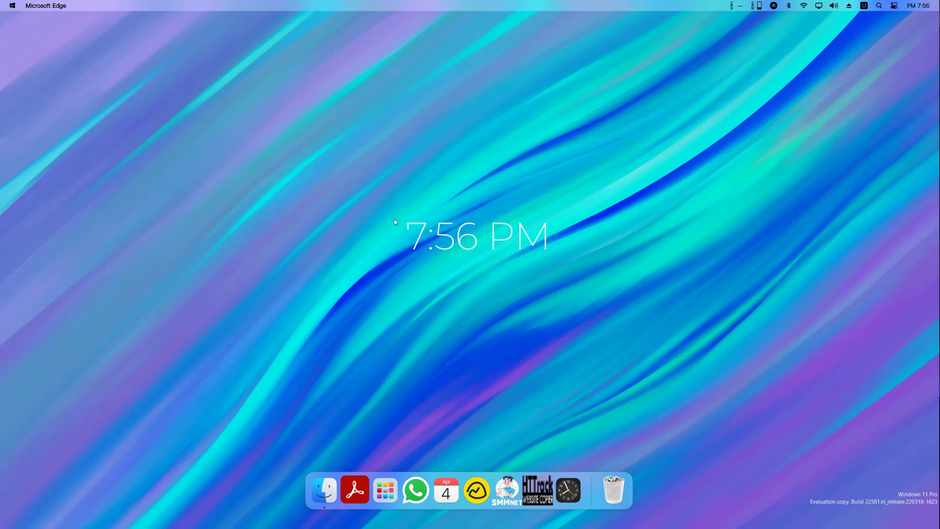